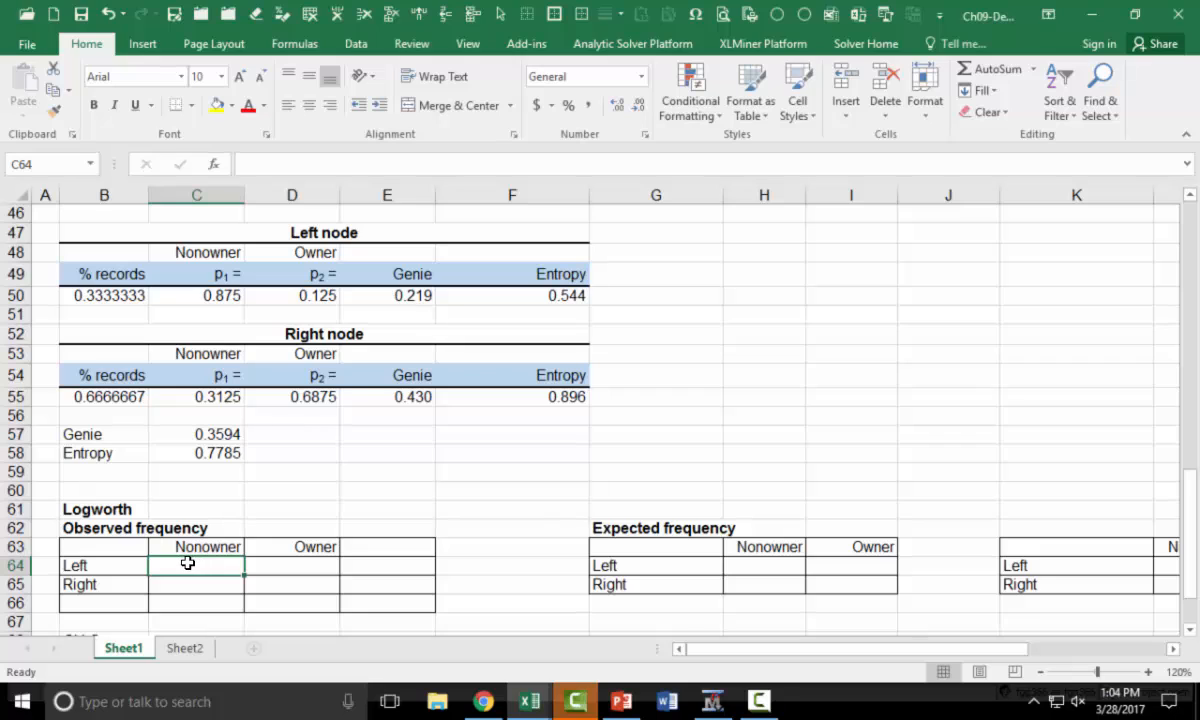
# Link the Observed frequency grand total in E66 to the pivot table's grand total with =I32
pyautogui.click(380, 605)
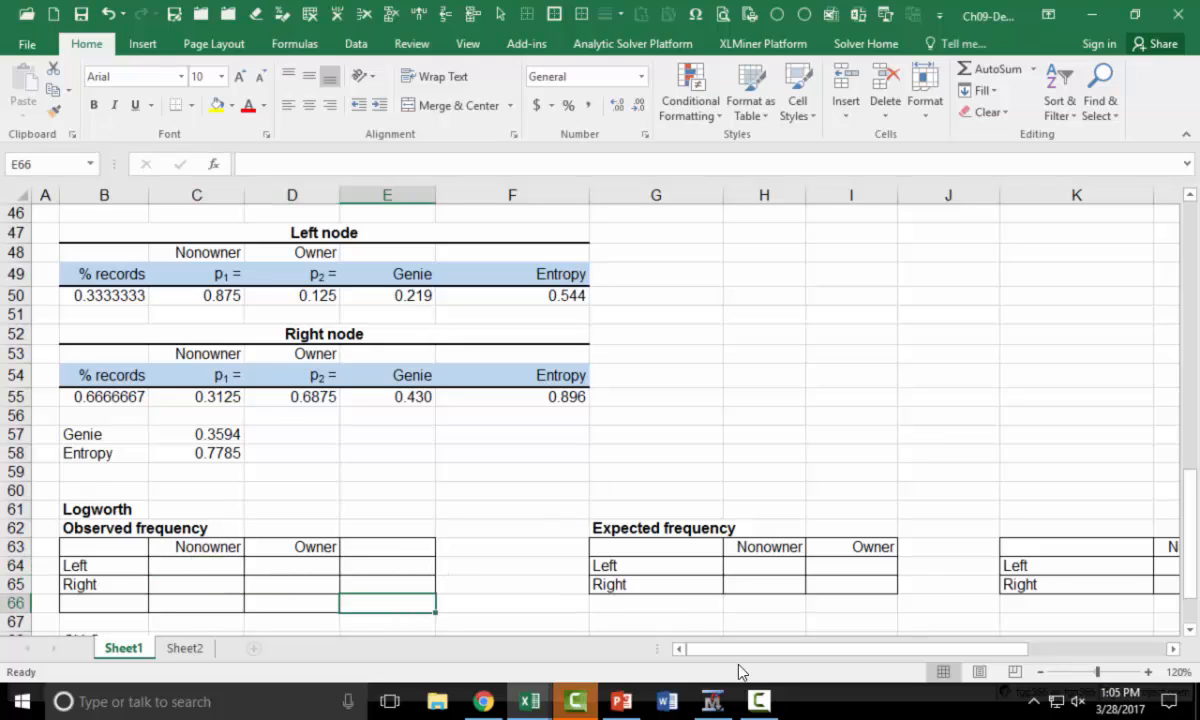
pyautogui.write('=i32')
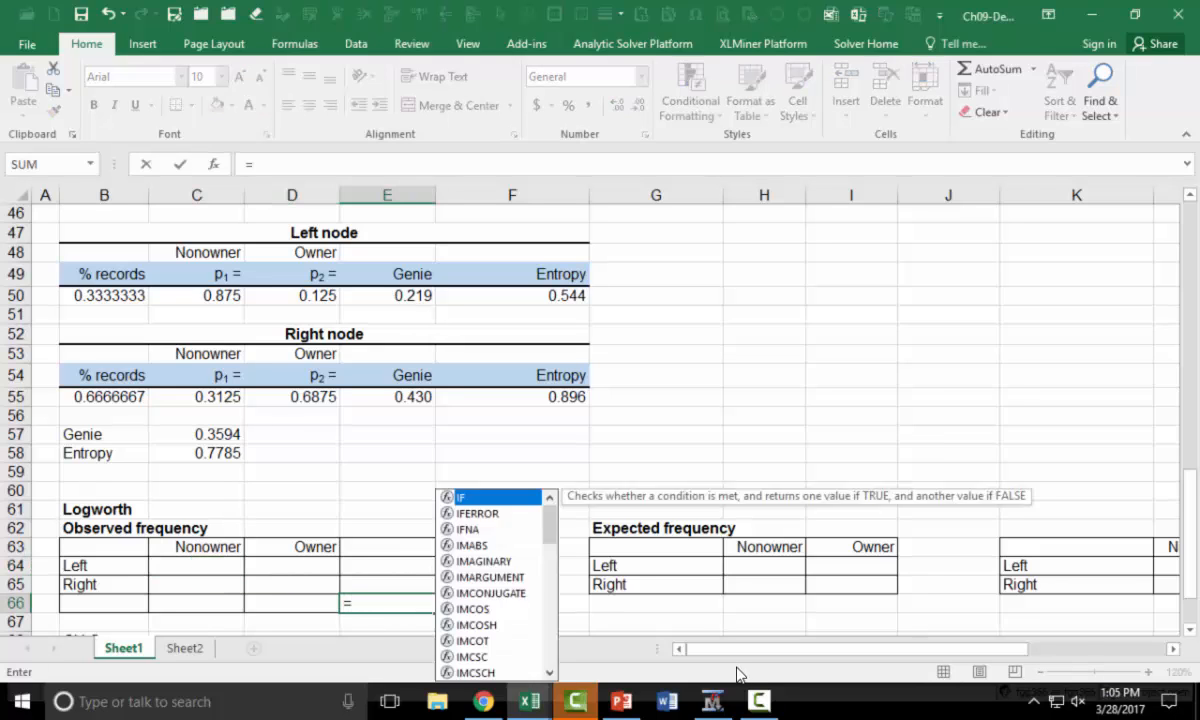
pyautogui.press('Return')
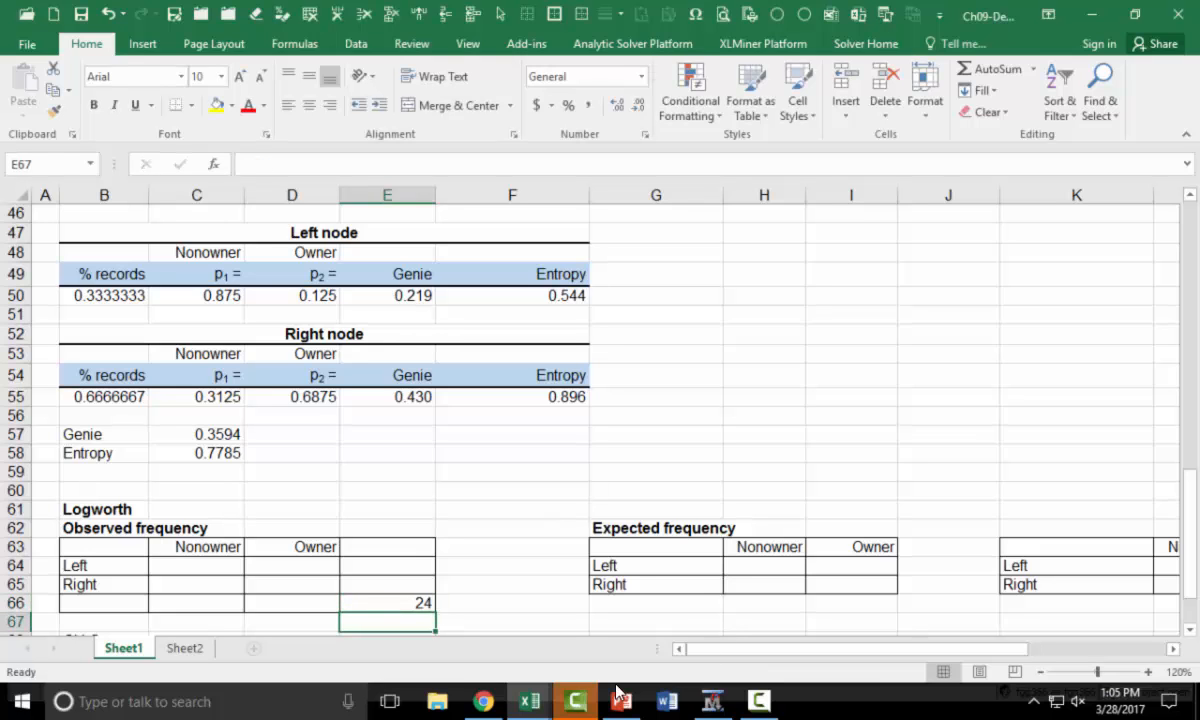
# Fill the Observed frequency column totals from the pivot table: =G32 in C66 for Nonowner and =H32 in D66 for Owner
pyautogui.scroll(-1, 553, 545)
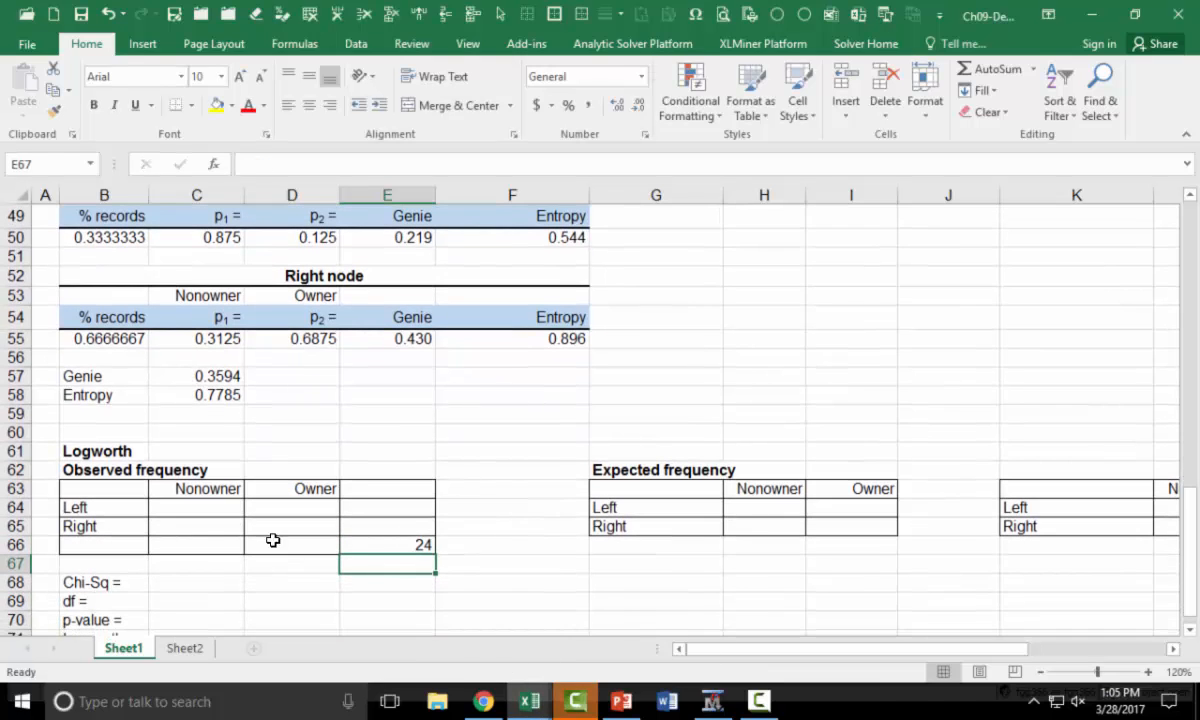
pyautogui.click(214, 541)
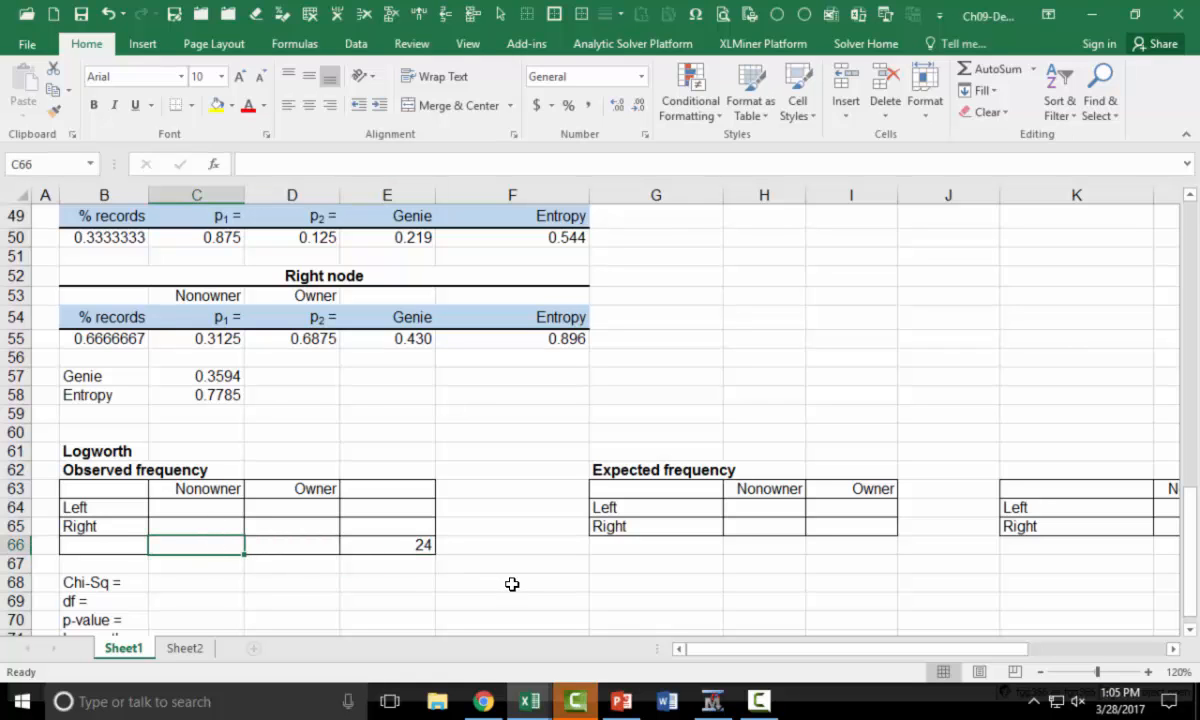
pyautogui.scroll(9, 512, 584)
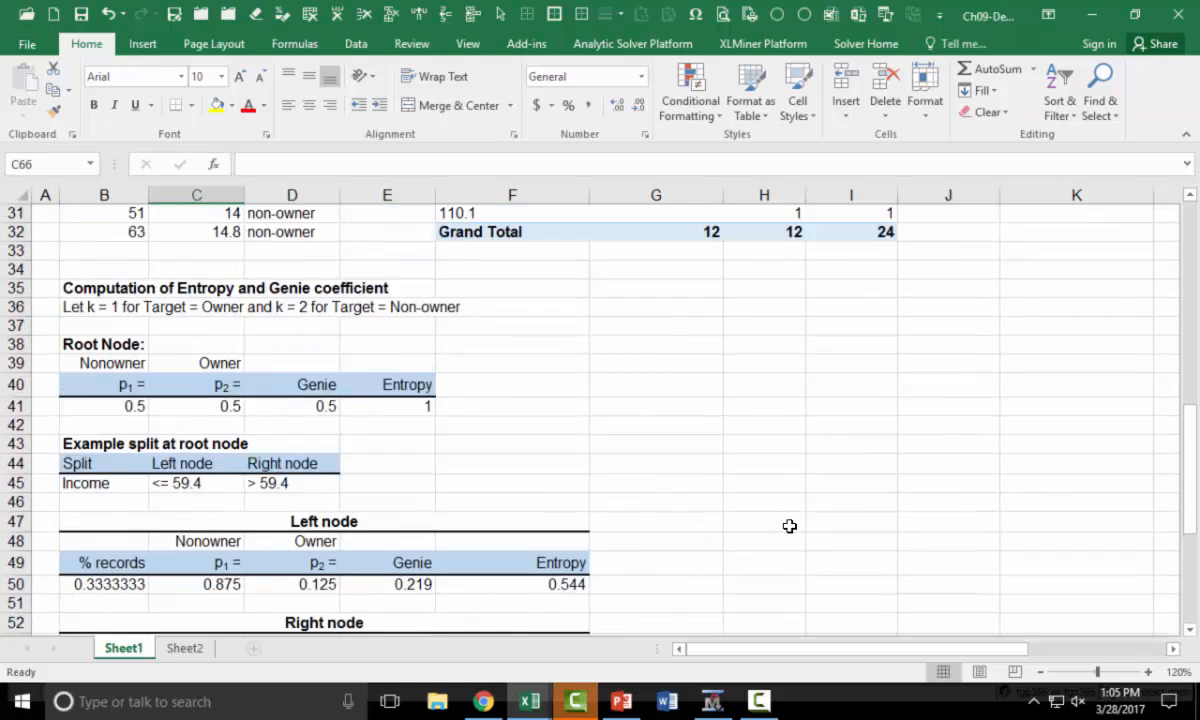
pyautogui.scroll(-11, 792, 492)
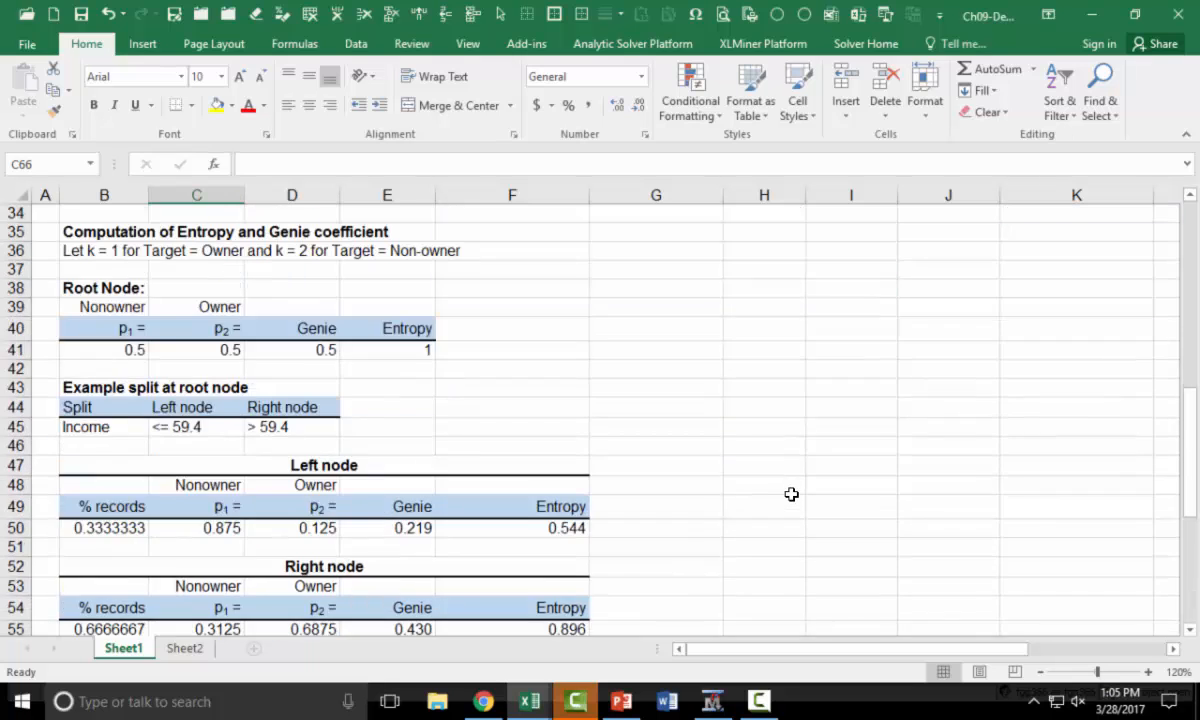
pyautogui.write('=g32')
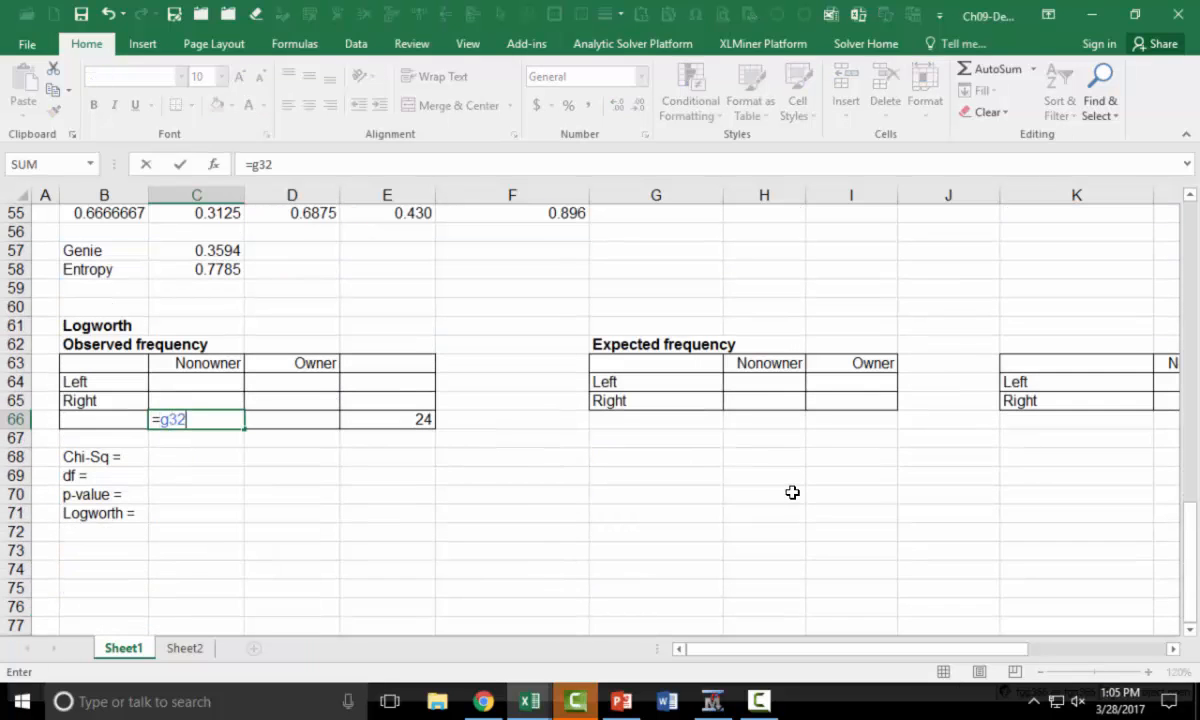
pyautogui.press('Return')
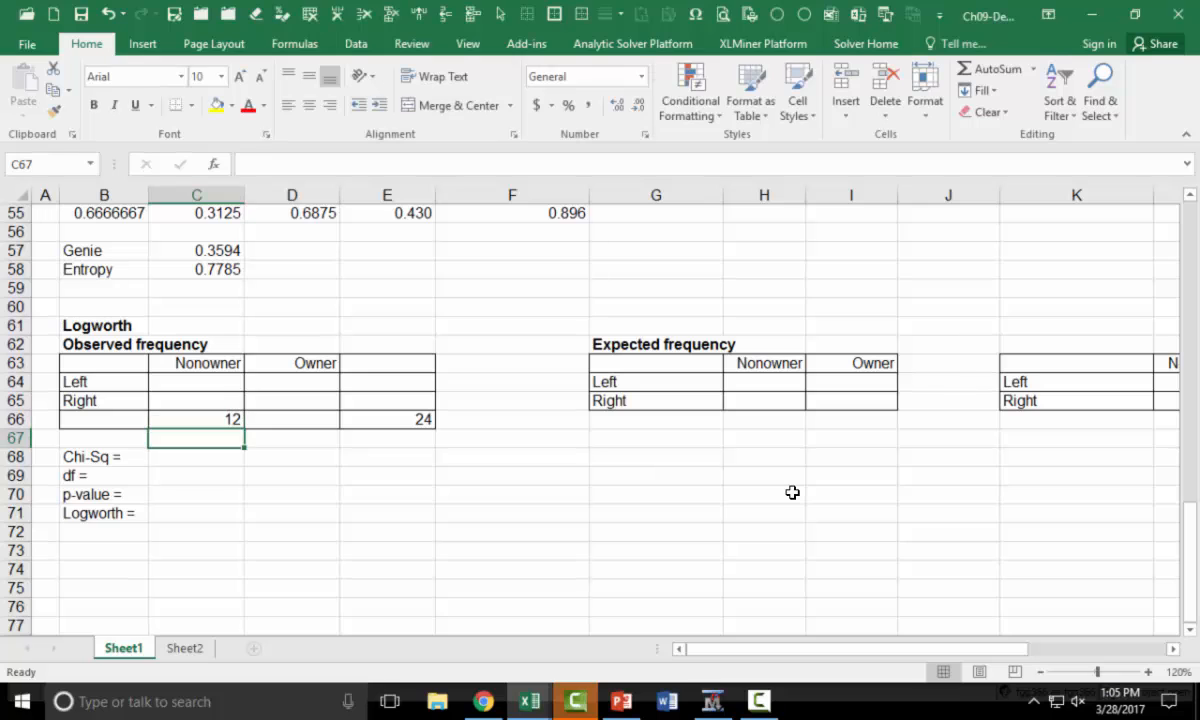
pyautogui.press('Up')
pyautogui.press('Right')
pyautogui.write('=h32')
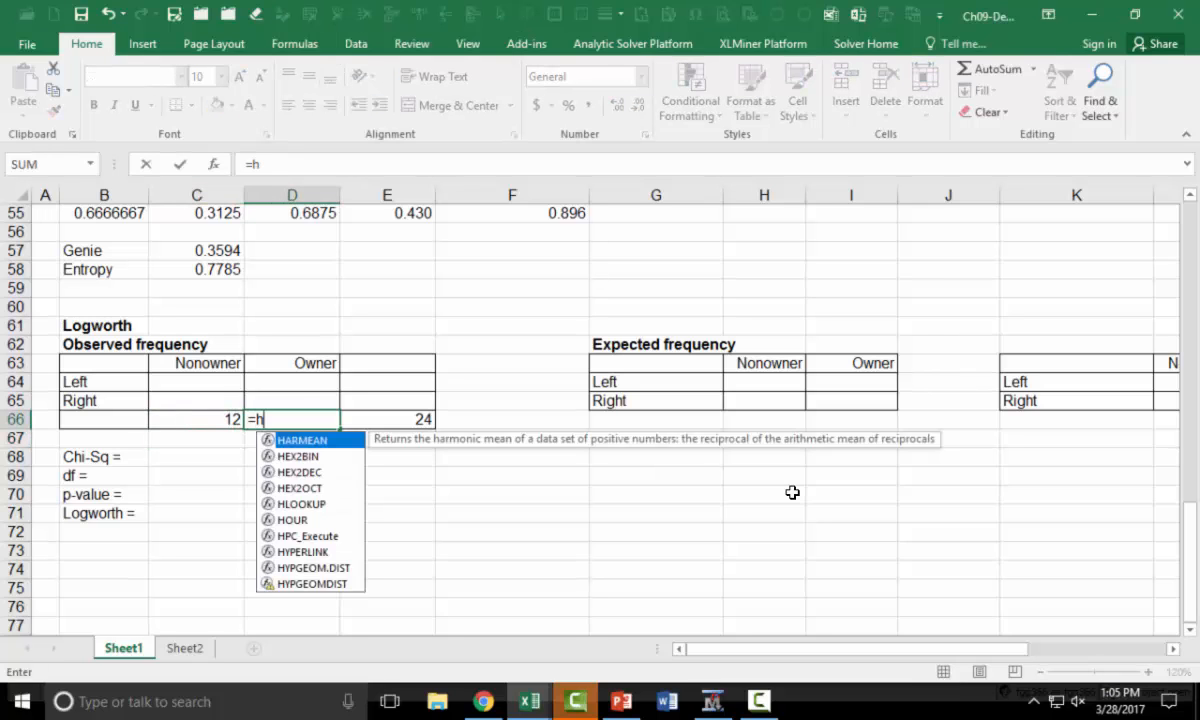
pyautogui.press('Return')
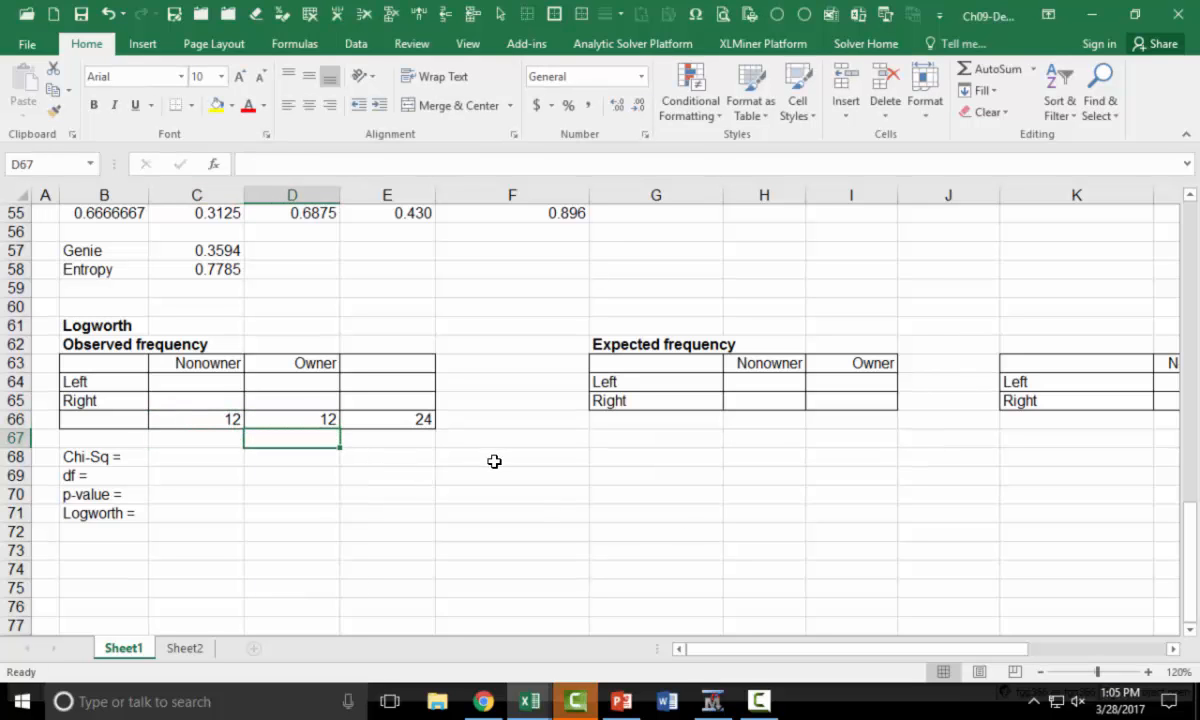
# Compute the Left row total of the Observed frequency table in E64 with =SUM(I10:I16)
pyautogui.click(397, 386)
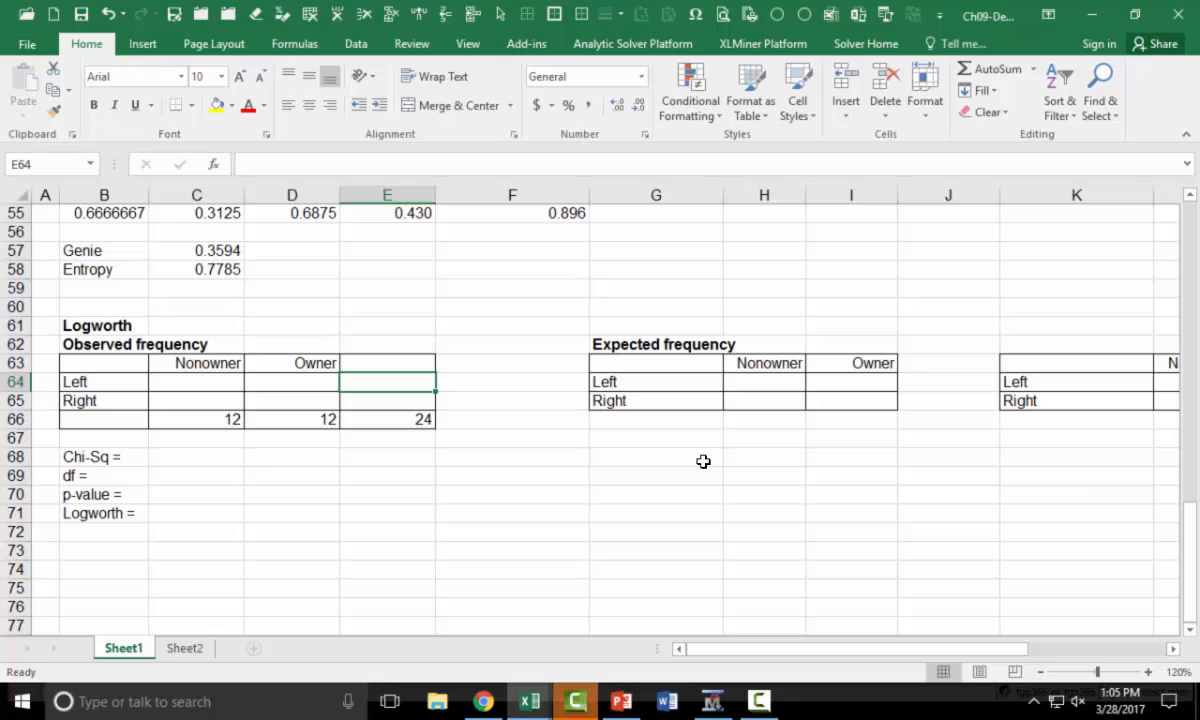
pyautogui.write('=sum')
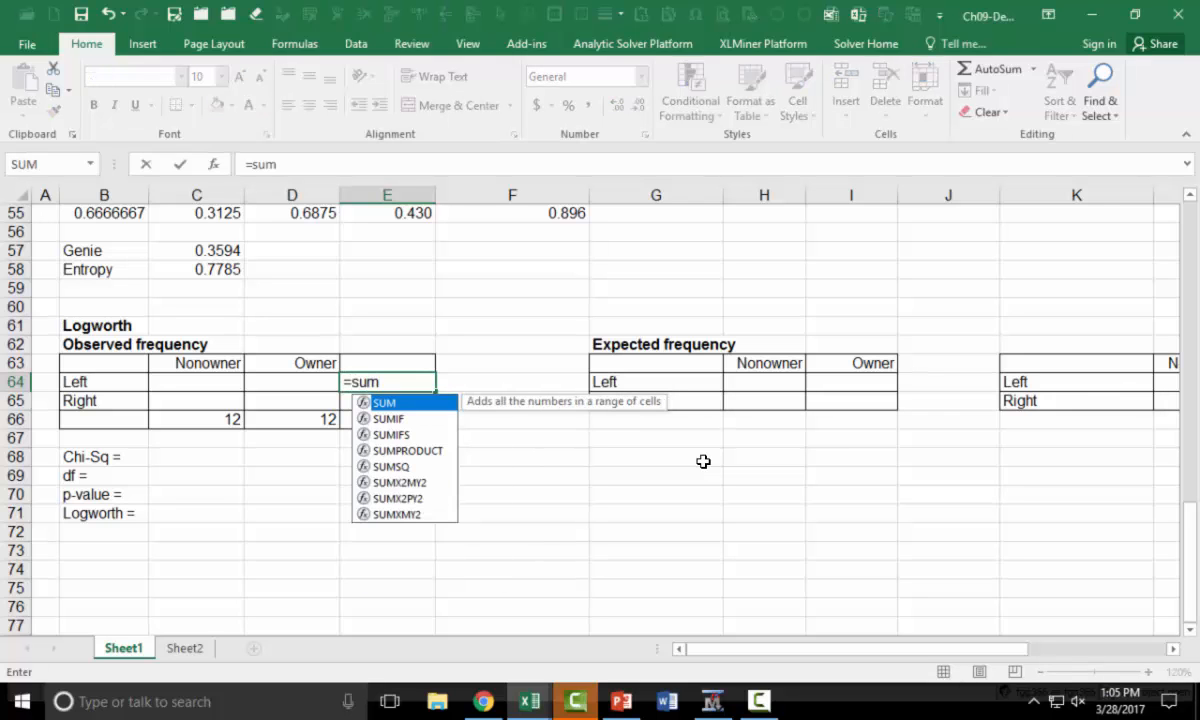
pyautogui.write('(')
pyautogui.scroll(18, 707, 452)
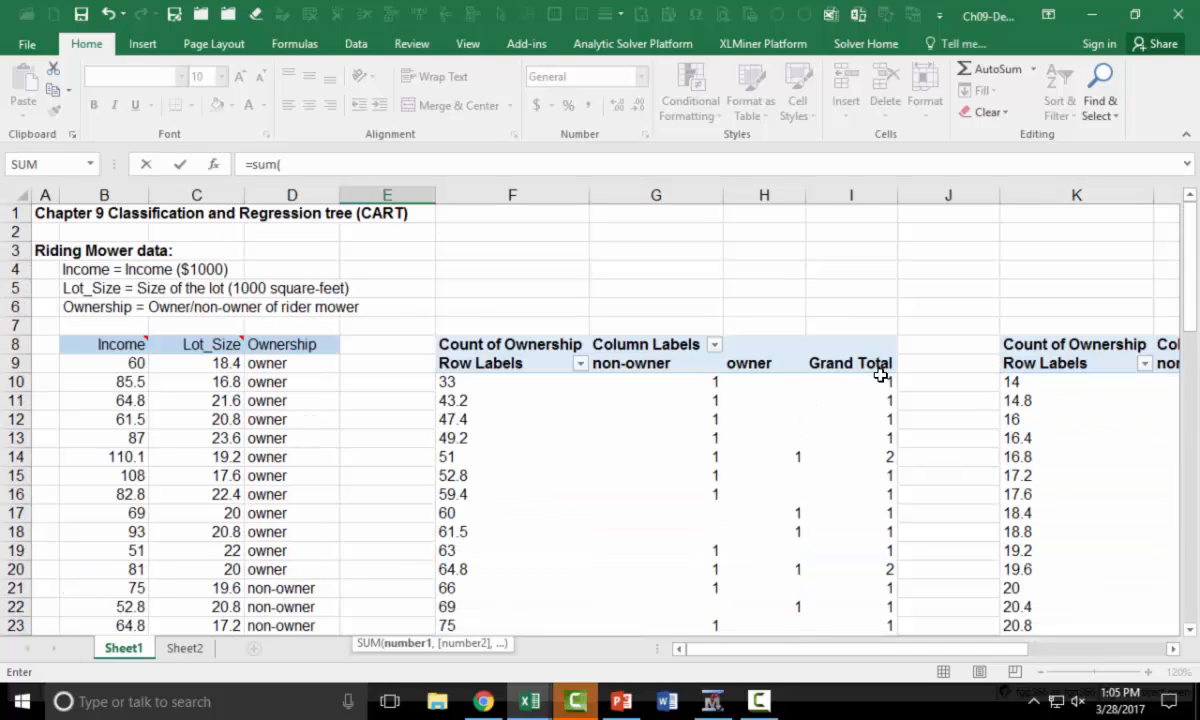
pyautogui.scroll(-3, 882, 380)
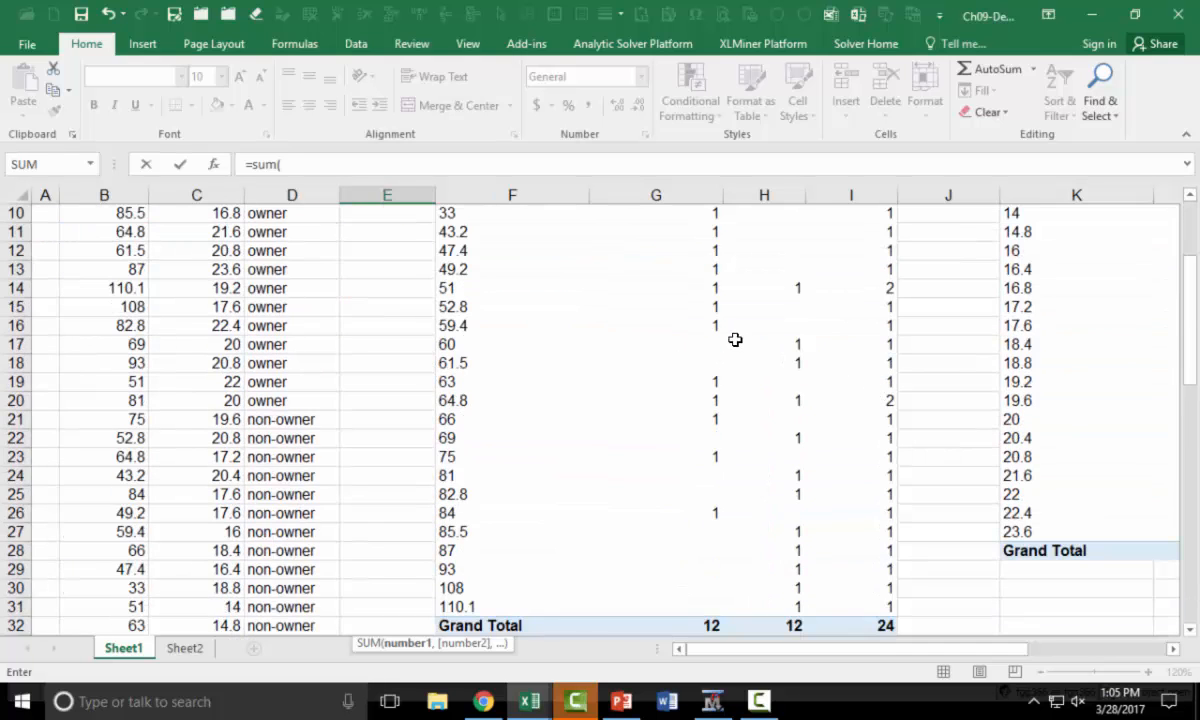
pyautogui.scroll(-12, 661, 340)
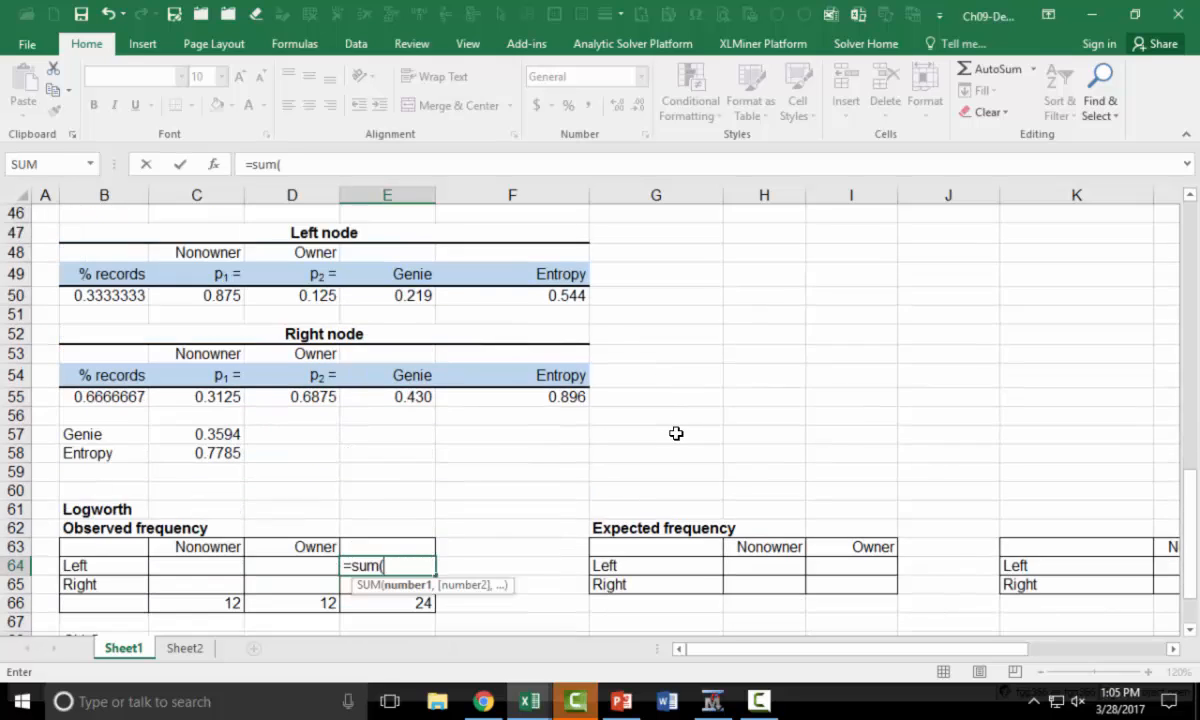
pyautogui.write('i10:i16')
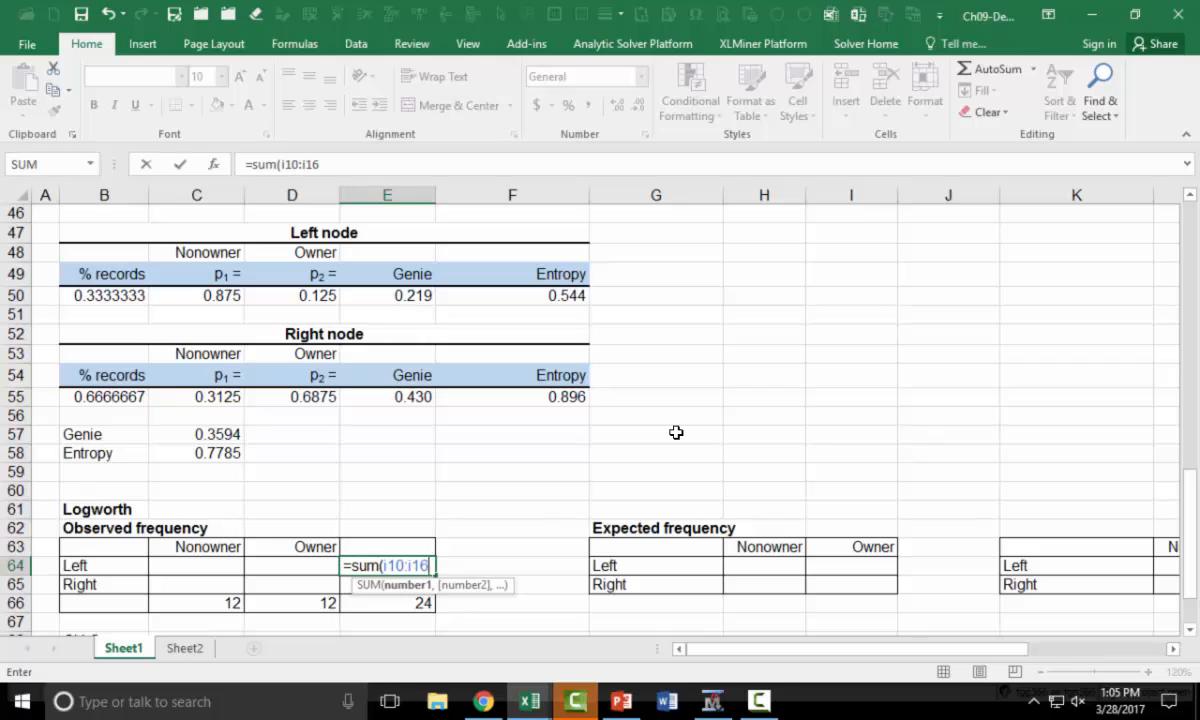
pyautogui.press('Return')
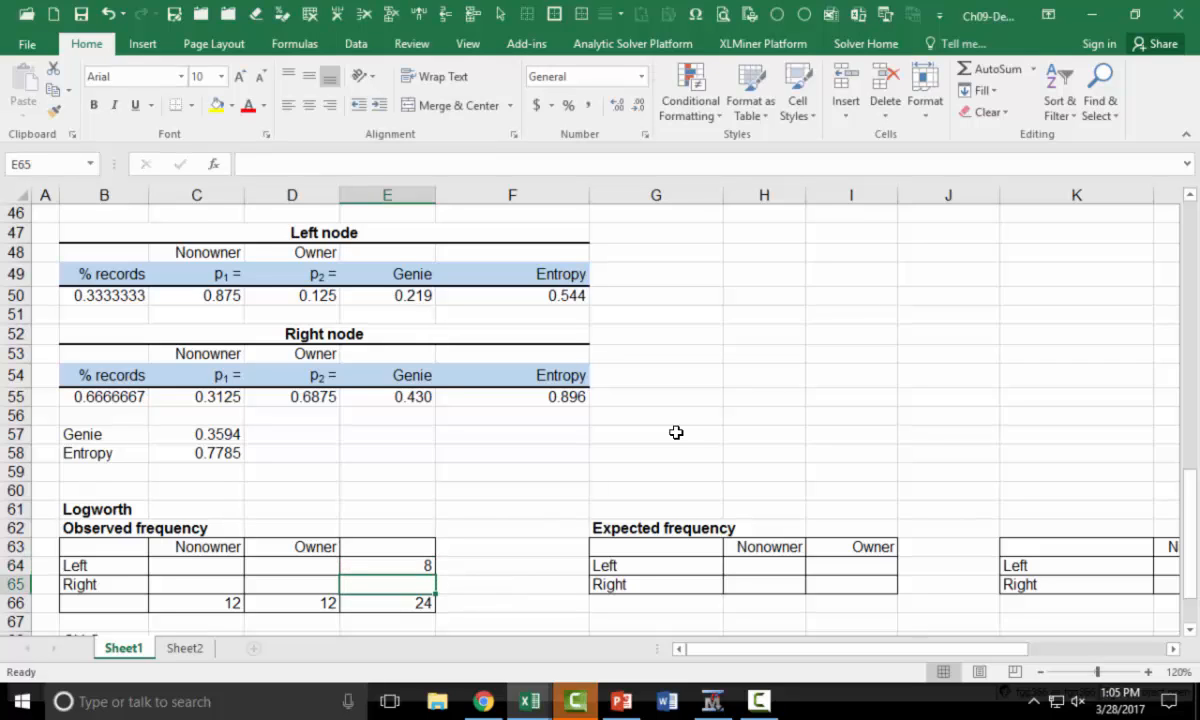
# Compute the Right row total in E65 by subtracting the Left total from the grand total, =E66-E64
pyautogui.click(418, 565)
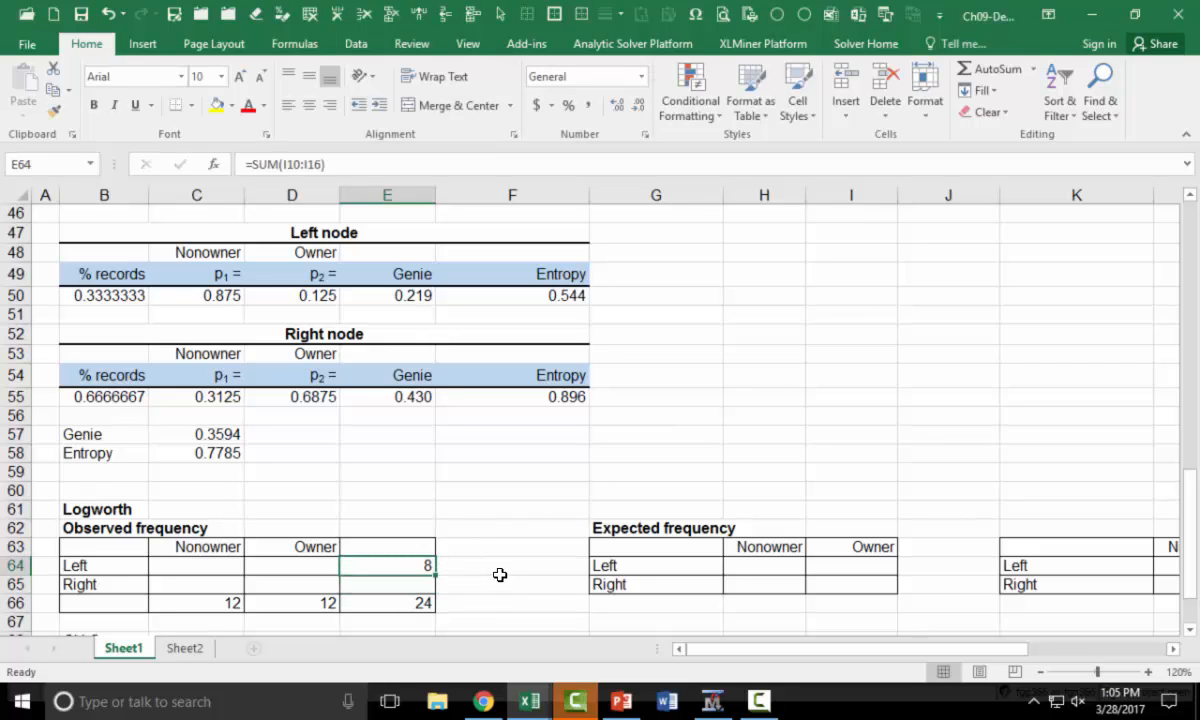
pyautogui.press('Down')
pyautogui.write('=')
pyautogui.press('Down')
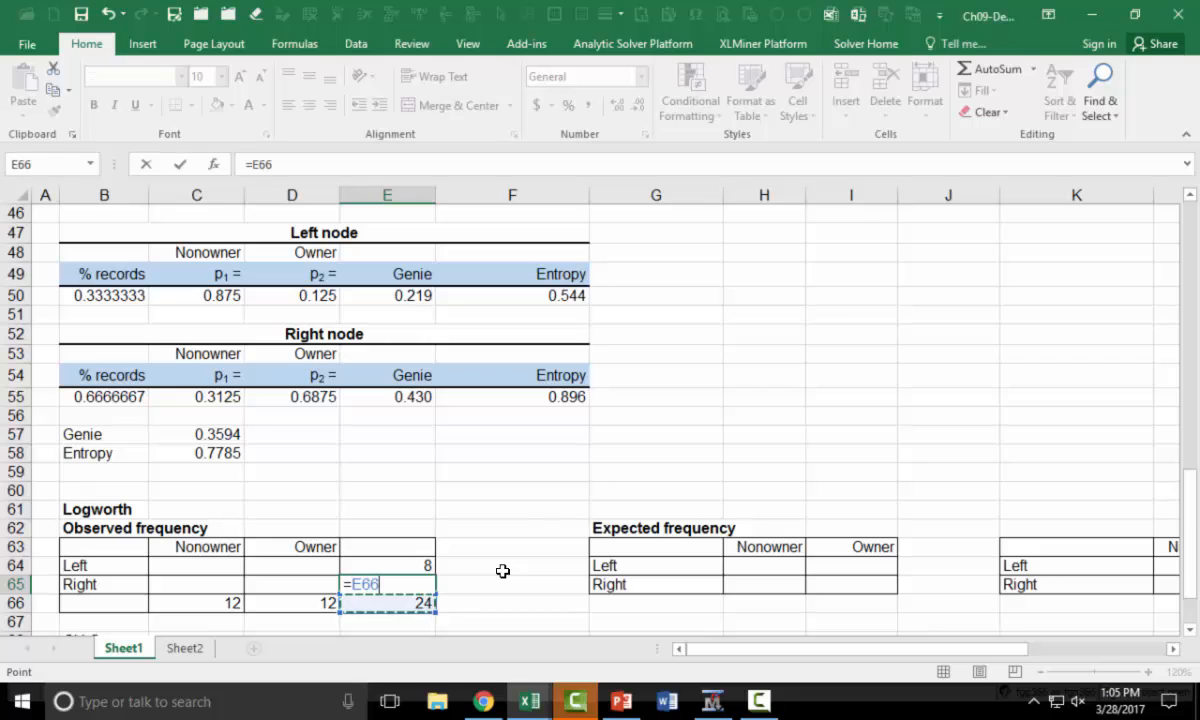
pyautogui.write('-')
pyautogui.press('Up')
pyautogui.press('Return')
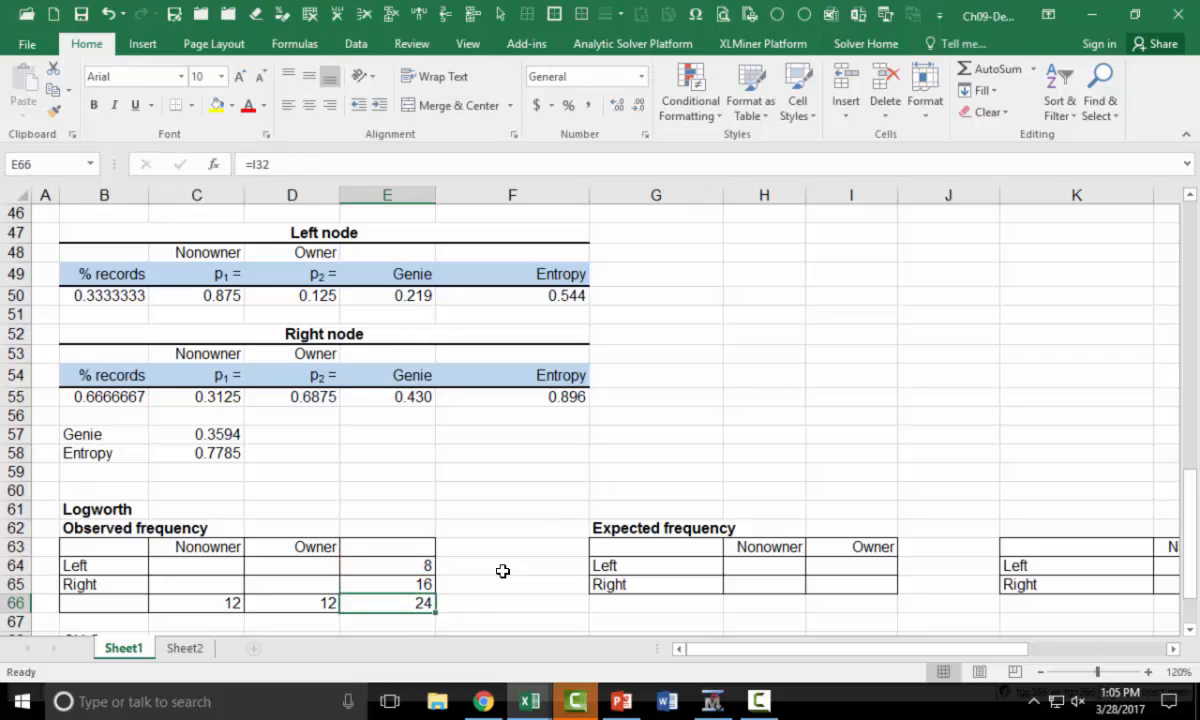
# Compute the observed Left Nonowner frequency in C64 with =SUM(G10:G16), checking the range against the pivot table
pyautogui.click(205, 564)
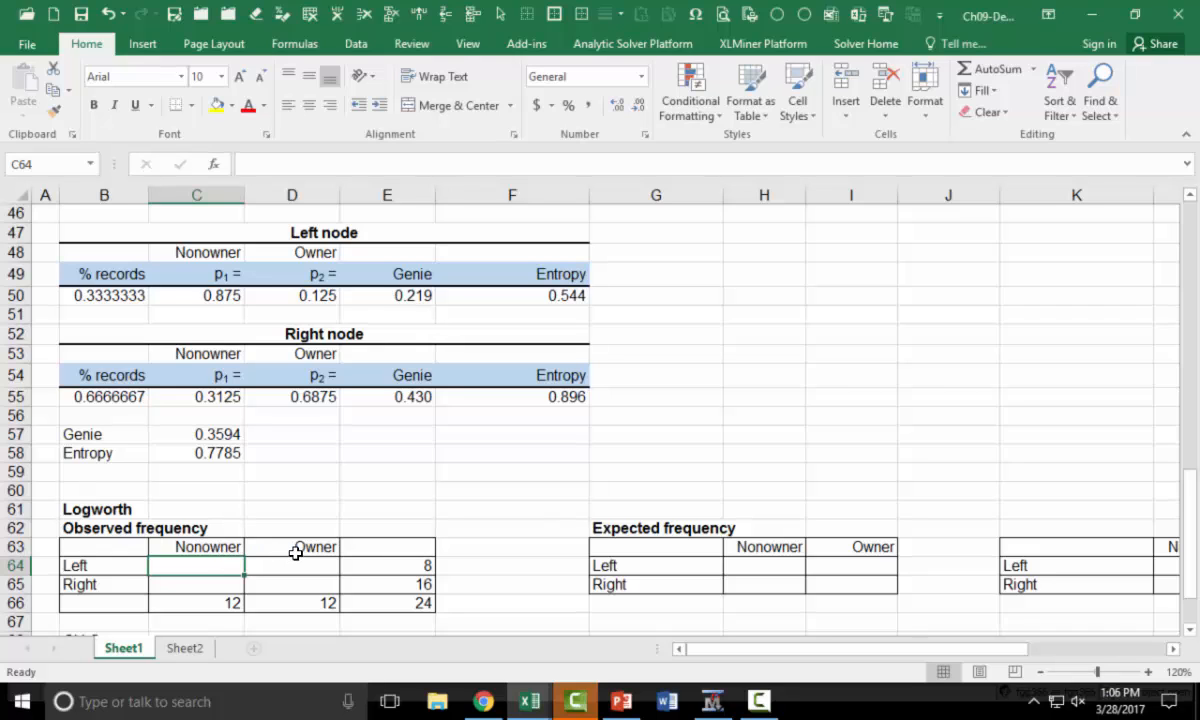
pyautogui.write('=sum')
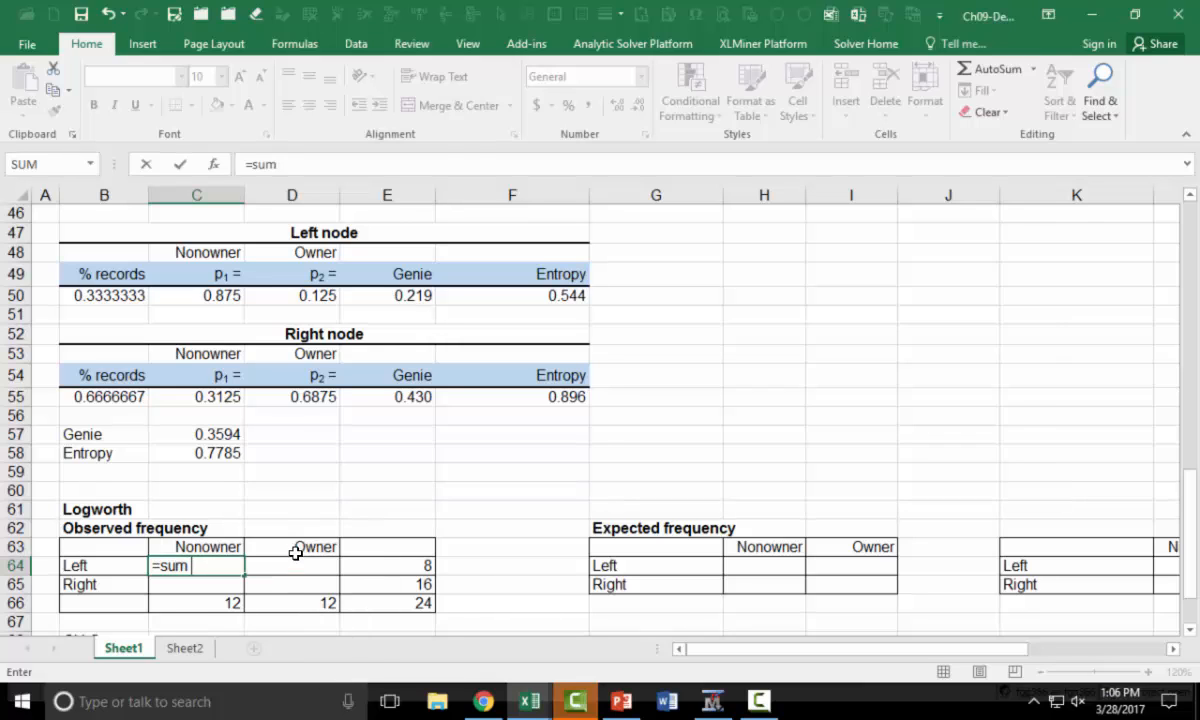
pyautogui.press('BackSpace')
pyautogui.press('BackSpace')
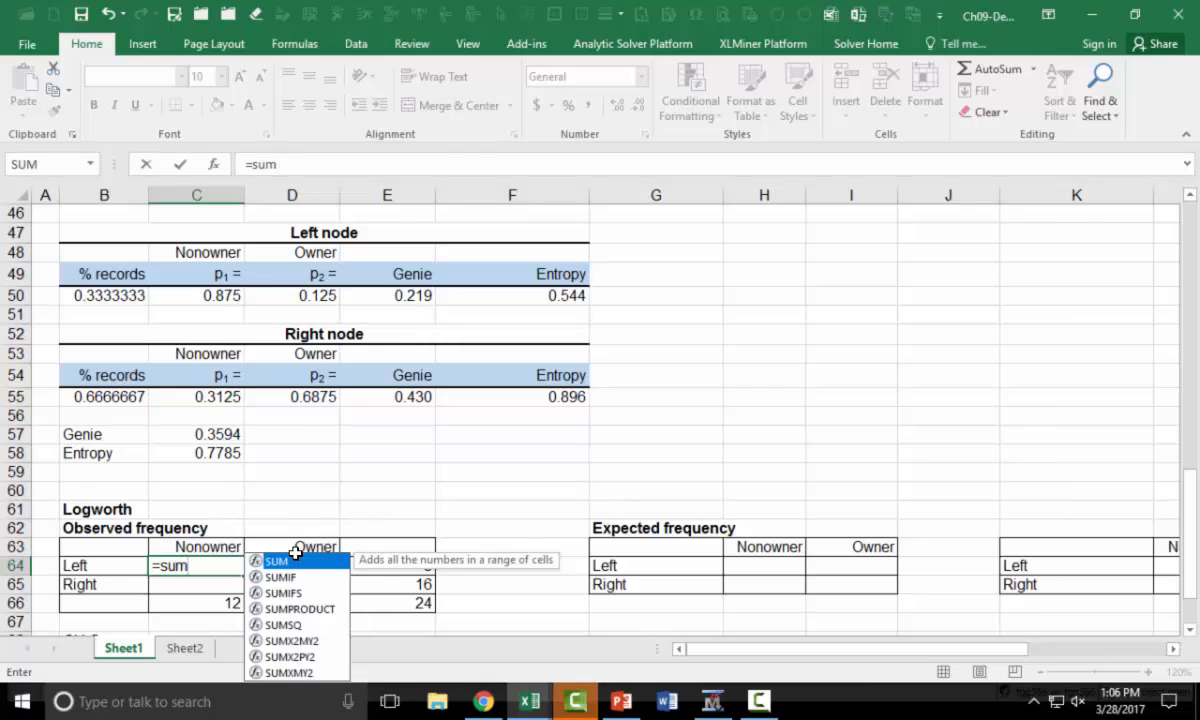
pyautogui.write('(g10')
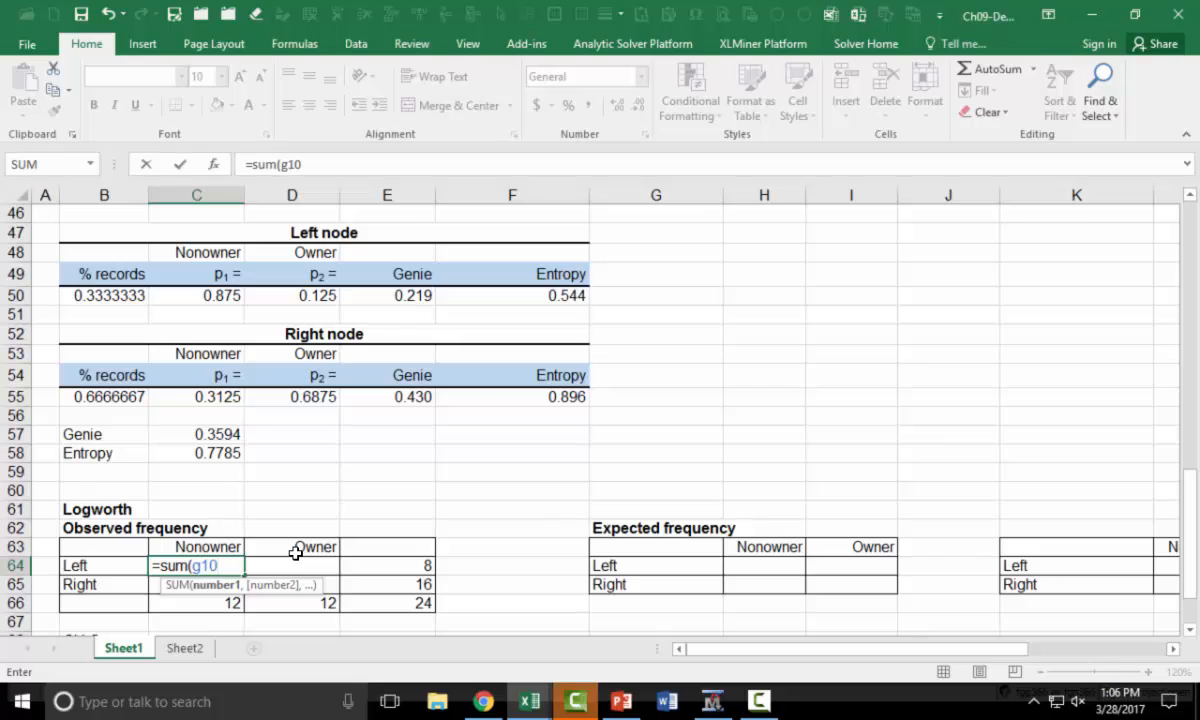
pyautogui.write(':g16)')
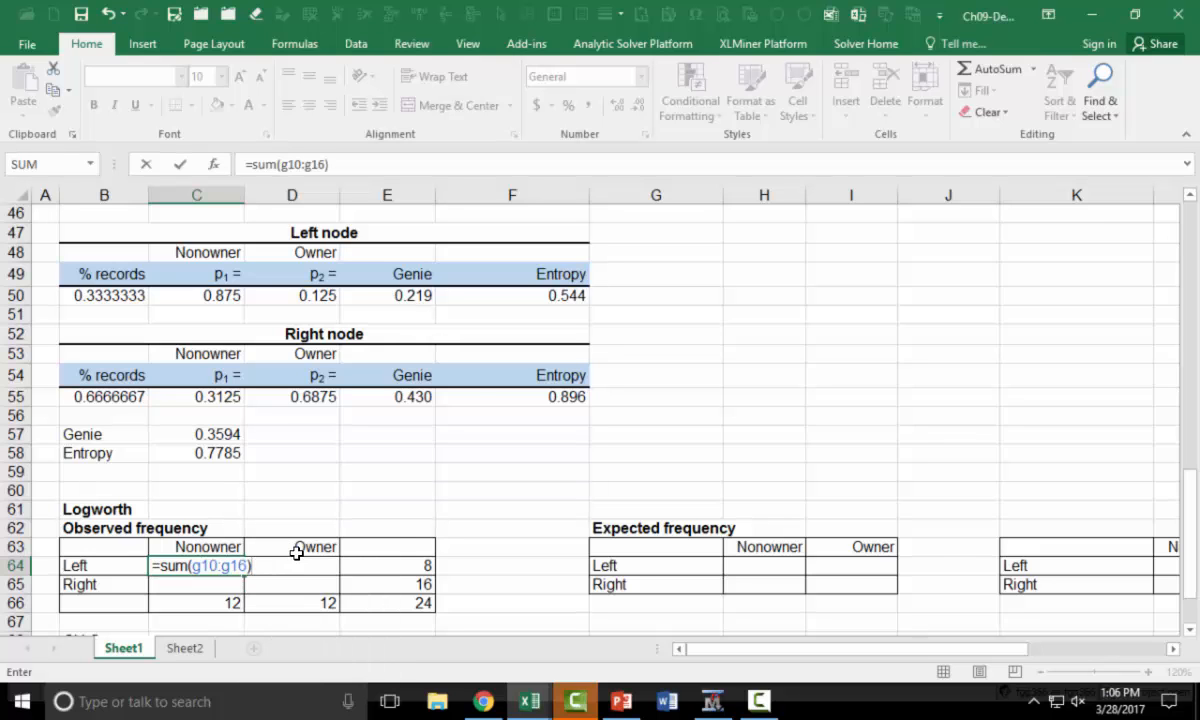
pyautogui.scroll(14, 650, 490)
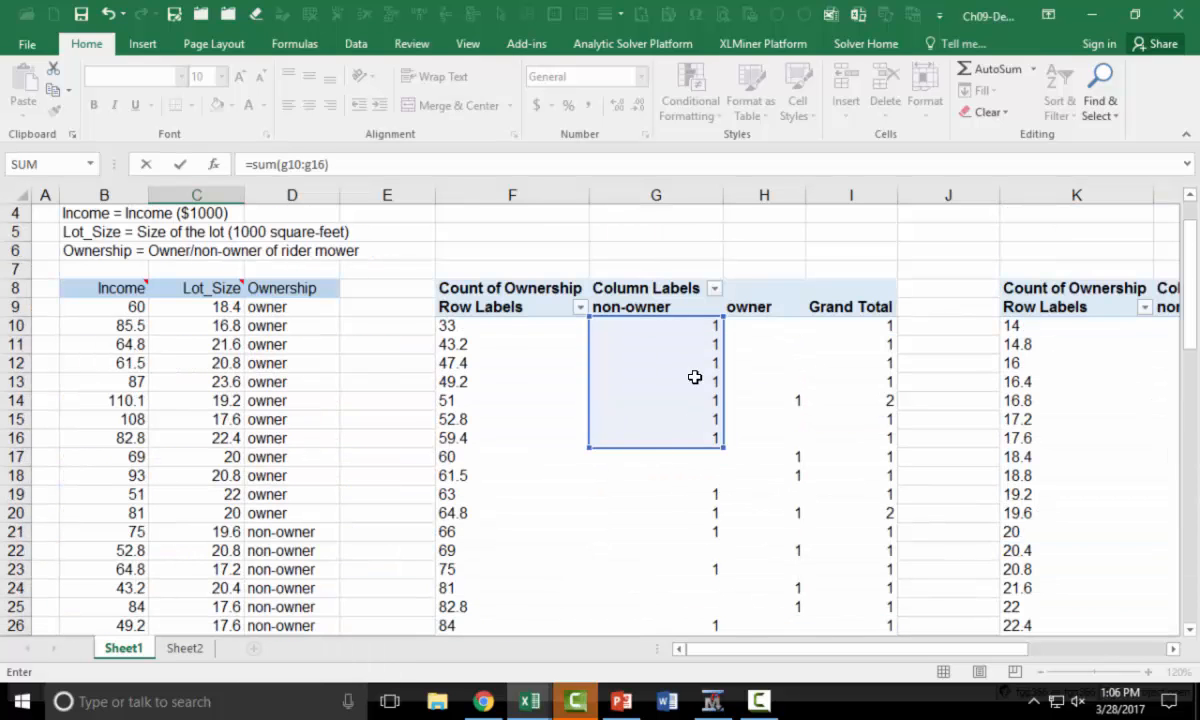
pyautogui.scroll(-16, 696, 437)
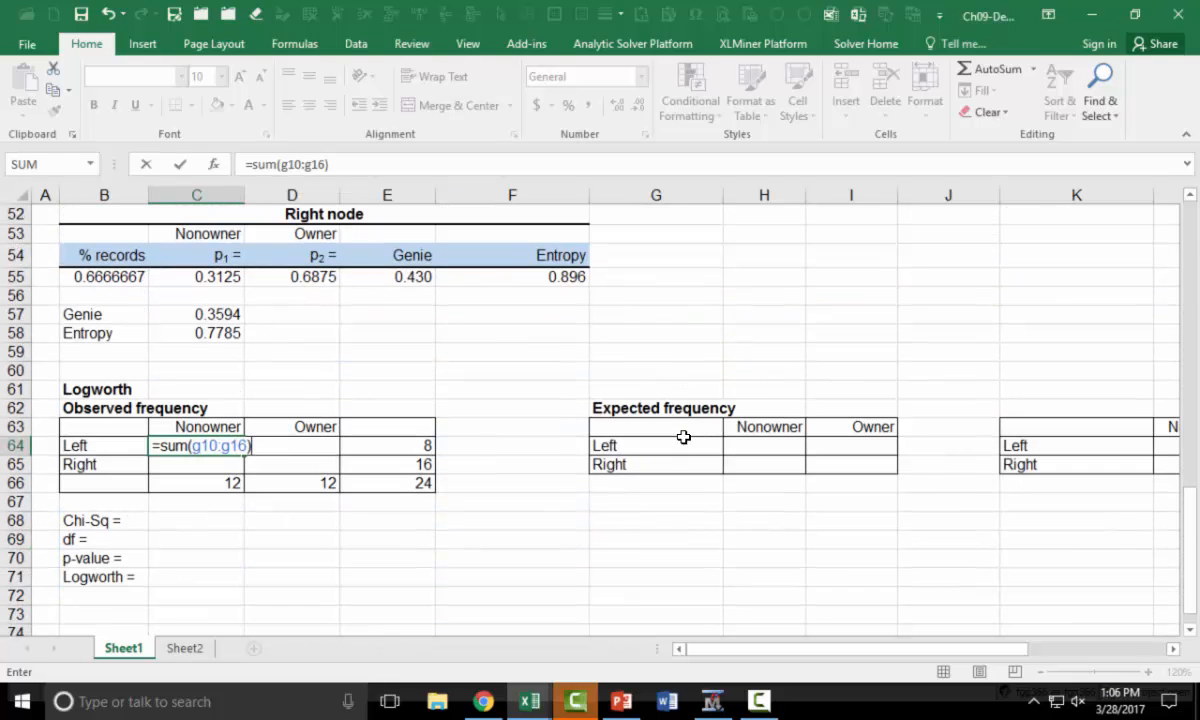
pyautogui.press('Return')
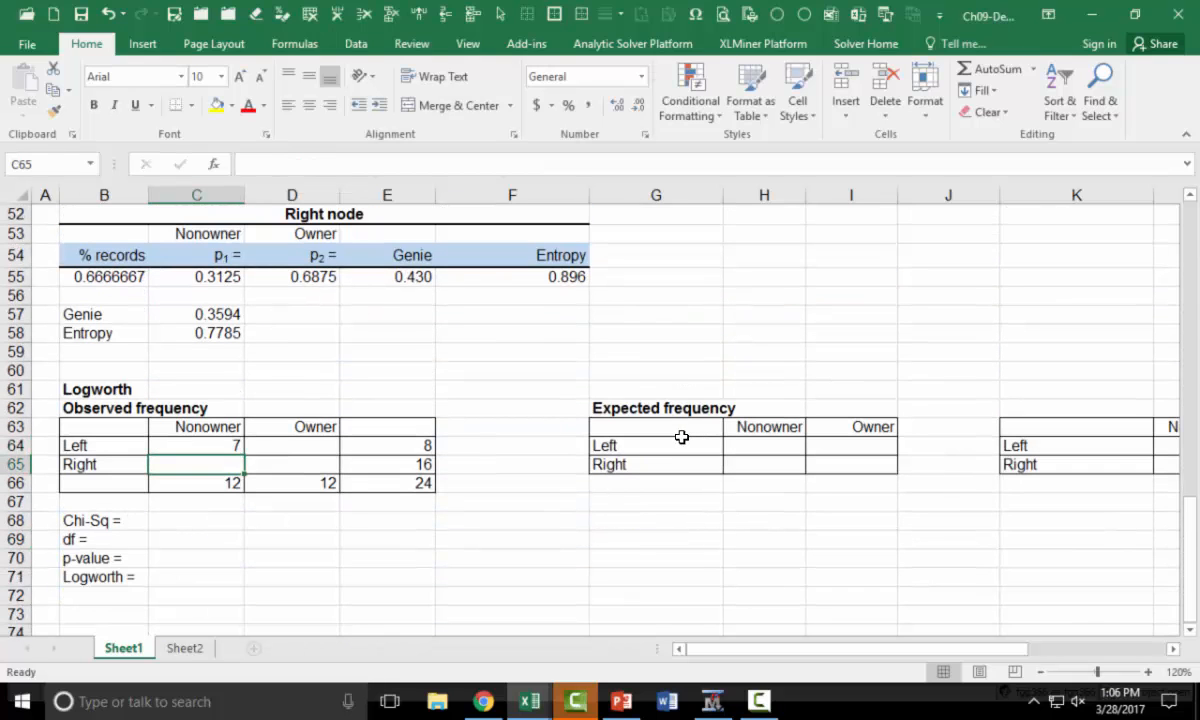
# Compute the observed Right Nonowner frequency in C65 with =C66-C64
pyautogui.write('=')
pyautogui.press('Down')
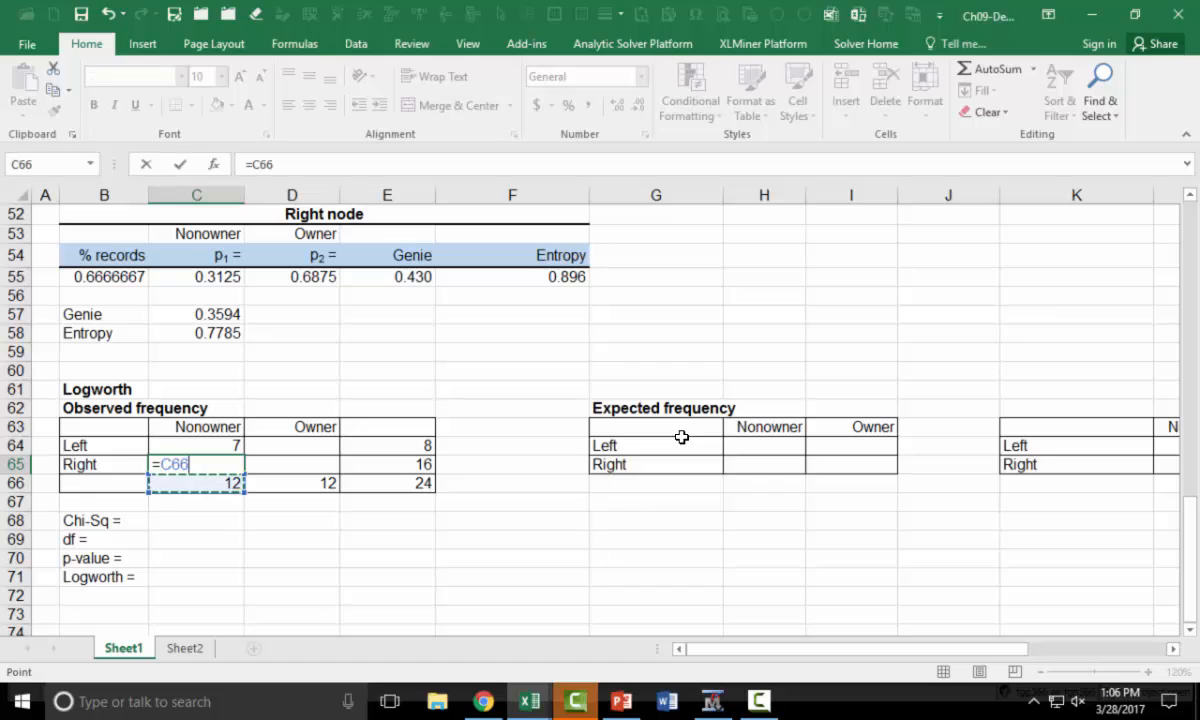
pyautogui.write('-')
pyautogui.press('Up')
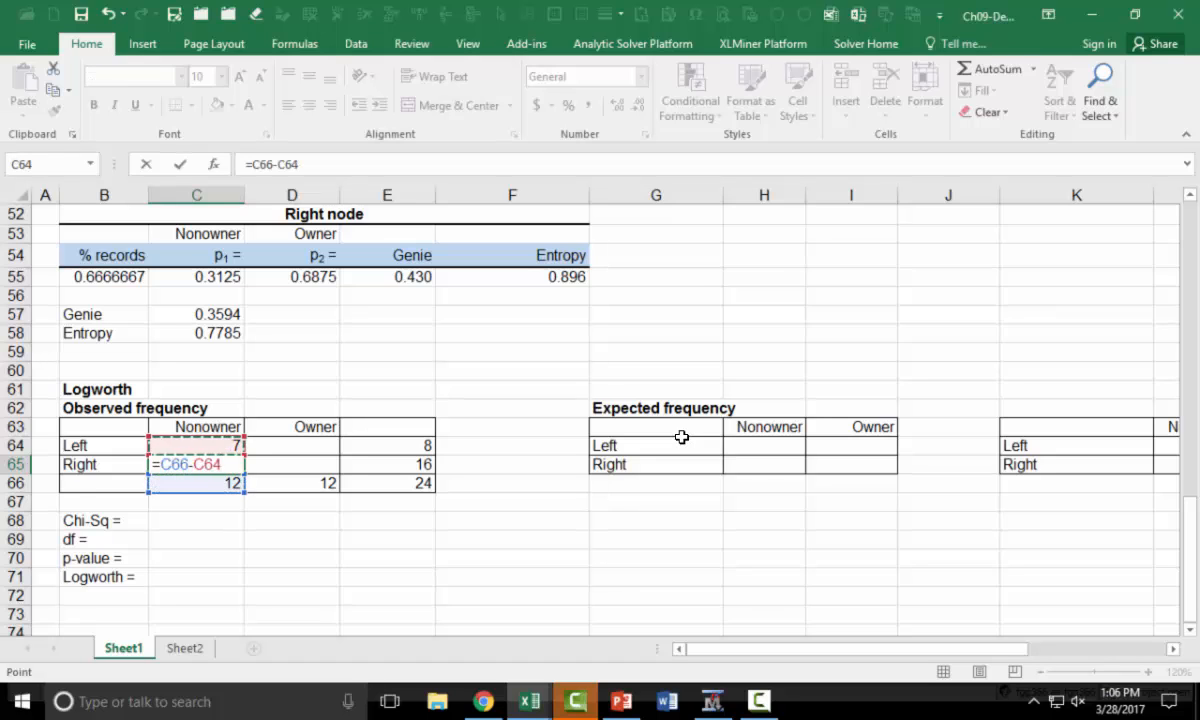
pyautogui.press('Return')
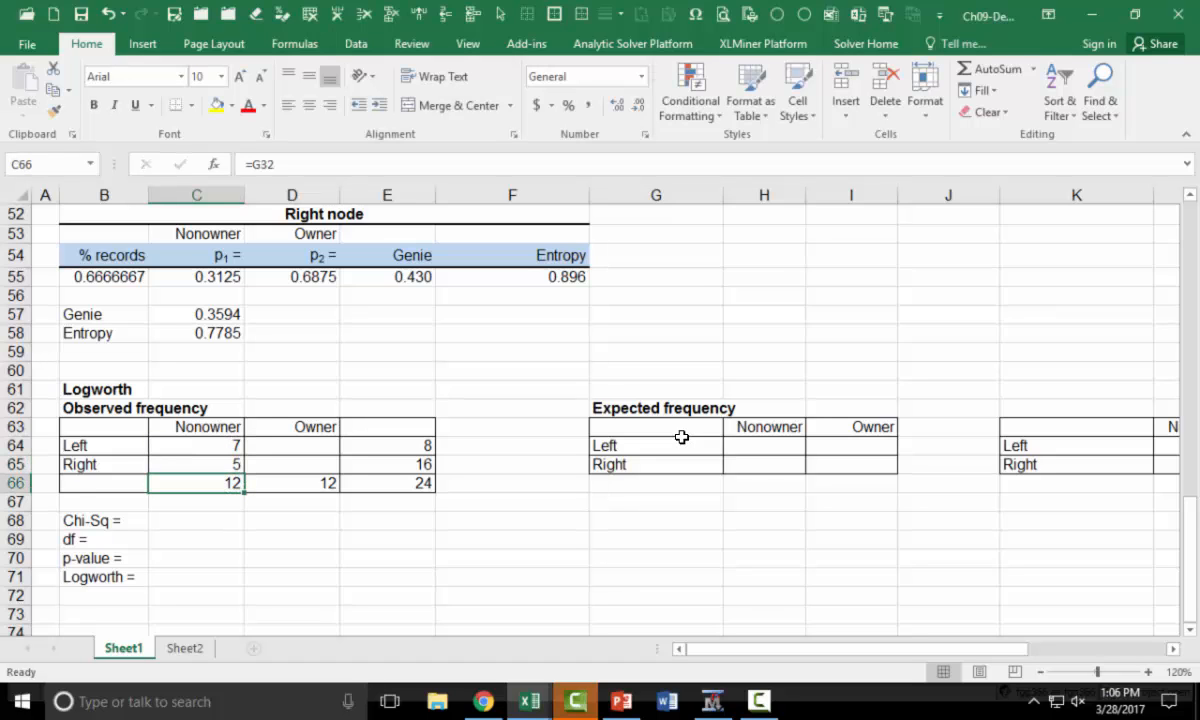
# Compute the observed Left Owner frequency in D64 as the row total minus the Nonowner count, =E64-C64
pyautogui.click(317, 445)
pyautogui.write('=')
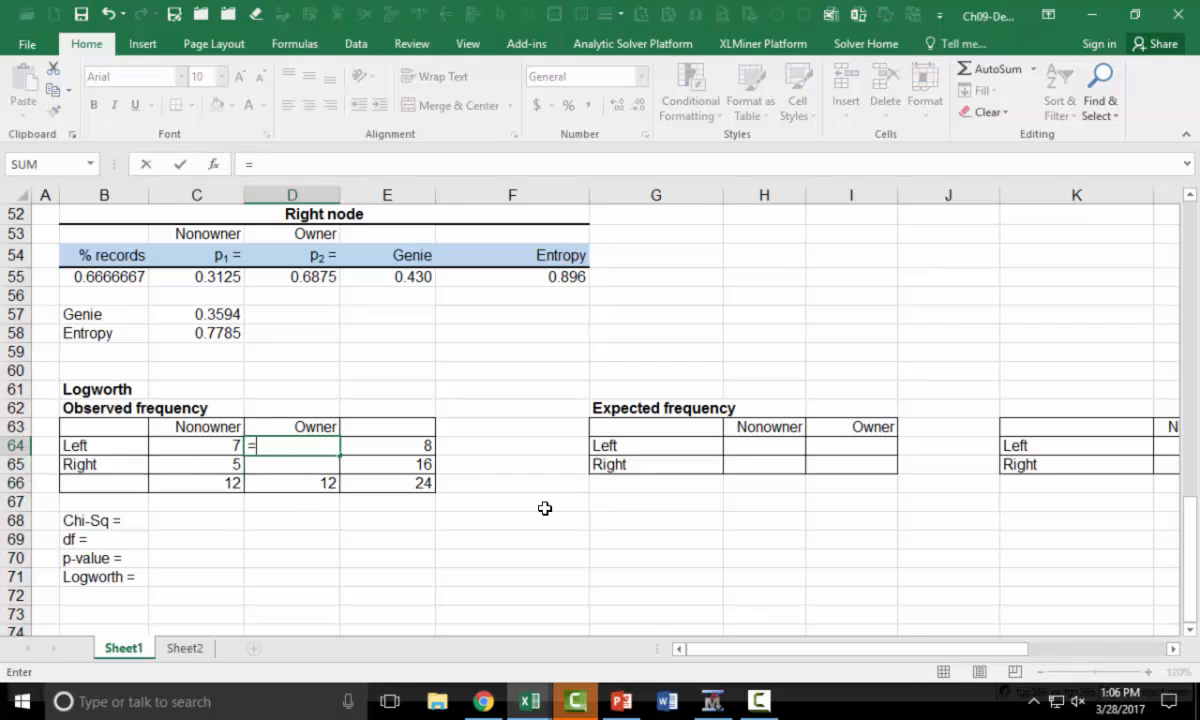
pyautogui.press('Right')
pyautogui.write('-')
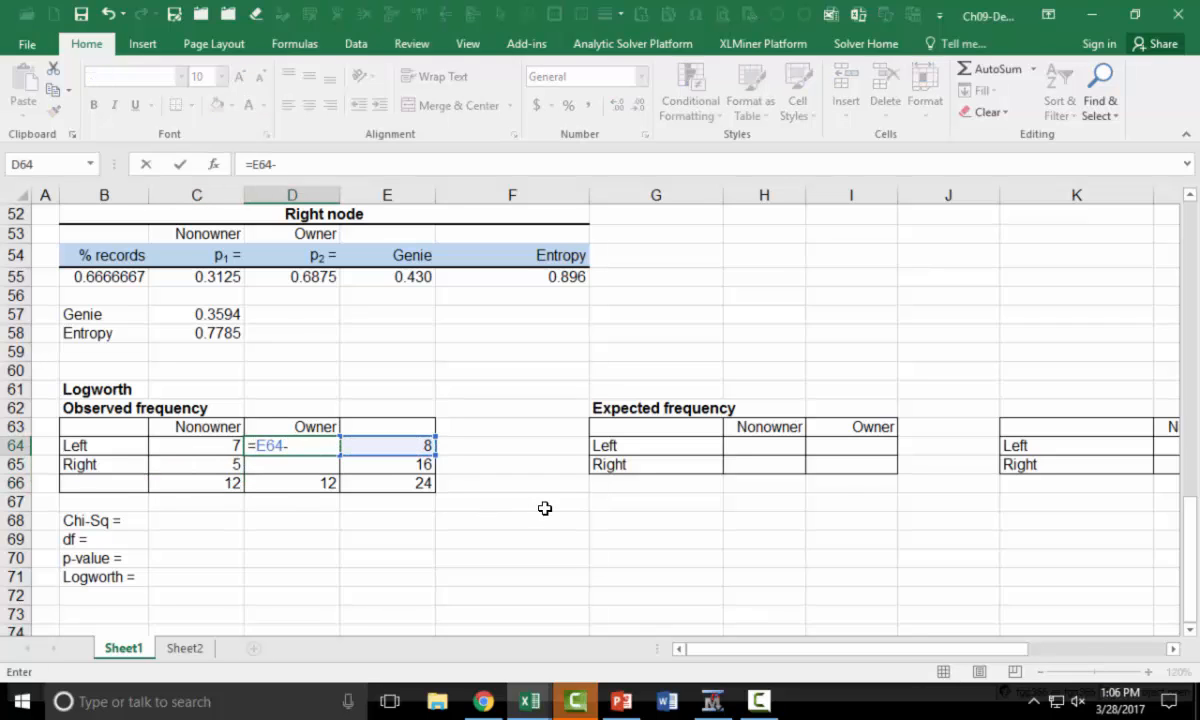
pyautogui.press('Left')
pyautogui.press('Return')
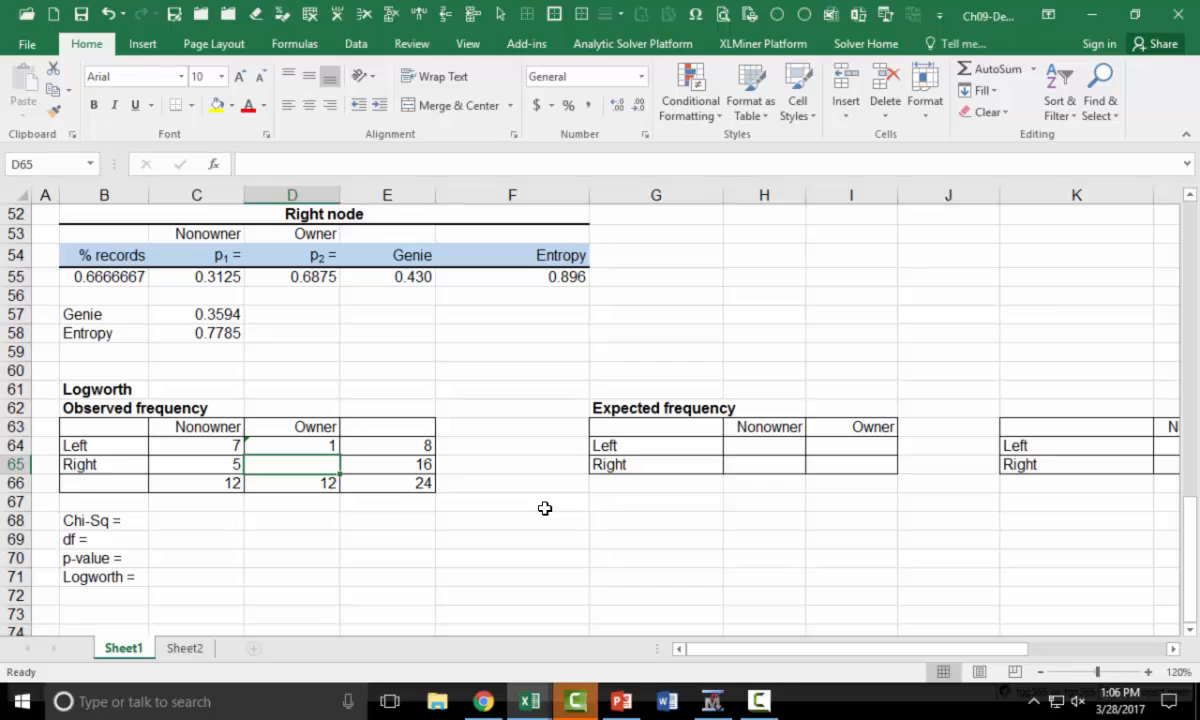
# Compute the observed Right Owner frequency in D65 as the column total minus the Left count, =D66-D64
pyautogui.write('=')
pyautogui.press('Down')
pyautogui.write('-')
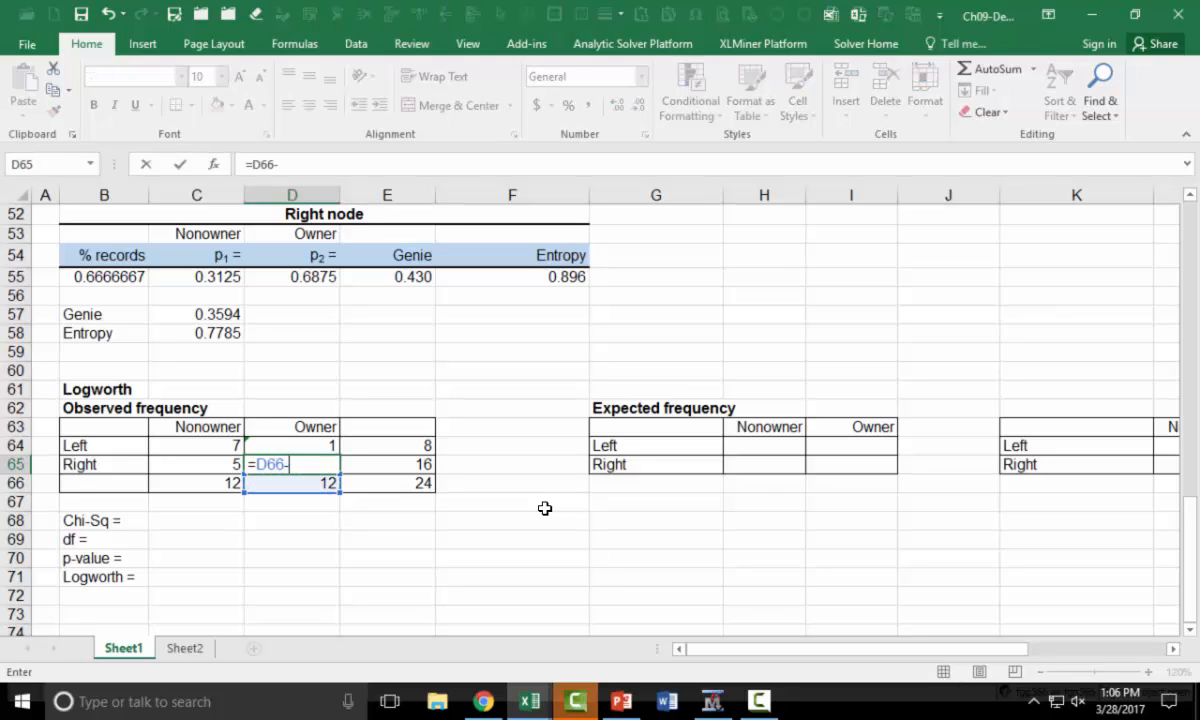
pyautogui.press('Up')
pyautogui.press('Return')
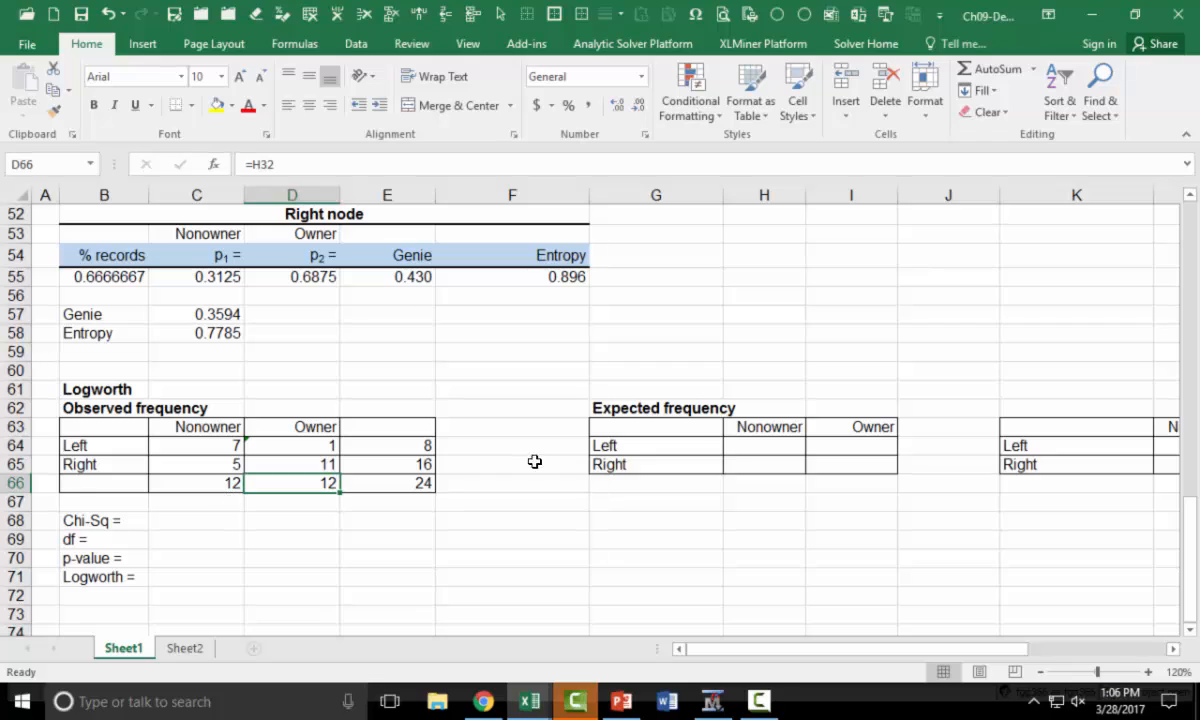
# Compute the expected Left Nonowner frequency in H64 with mixed and absolute references, =$E64*C$66/$E$66
pyautogui.click(765, 446)
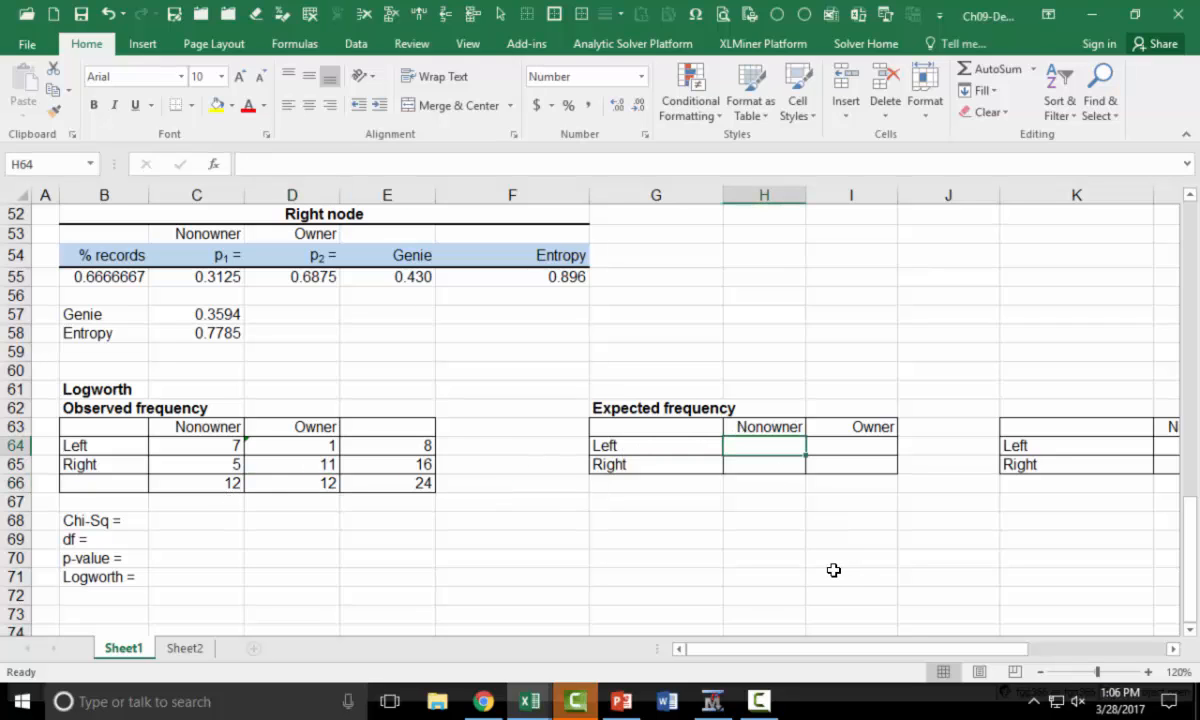
pyautogui.write('=')
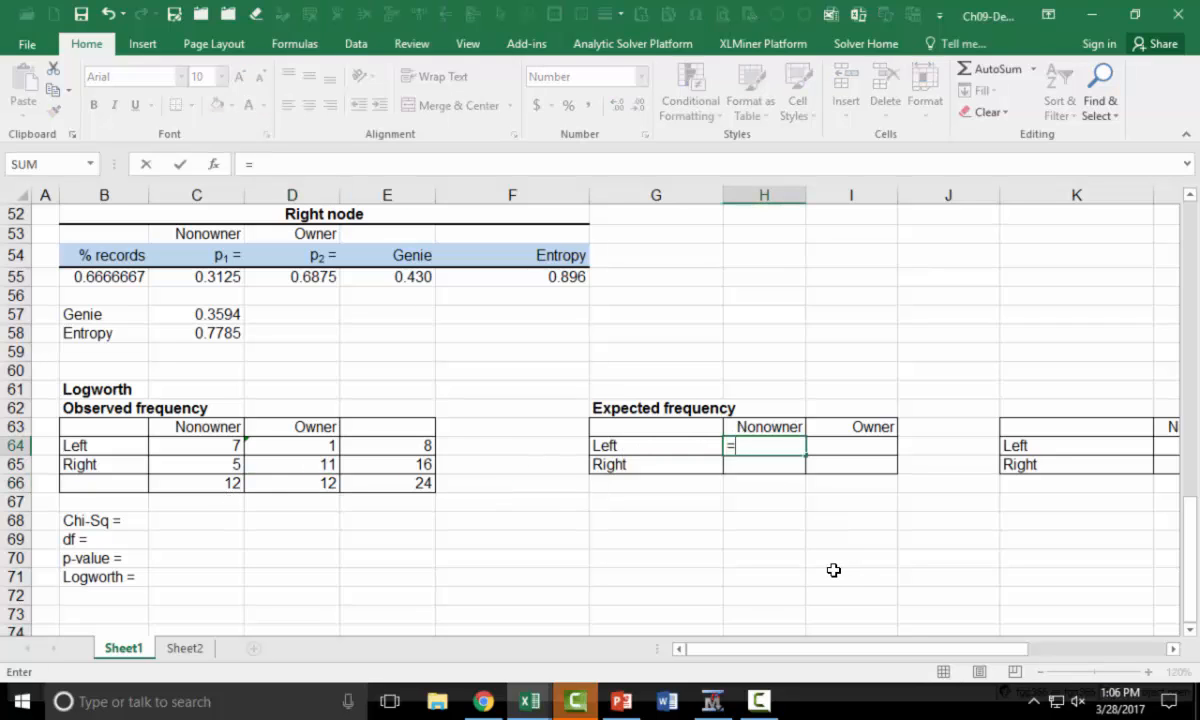
pyautogui.click(426, 447)
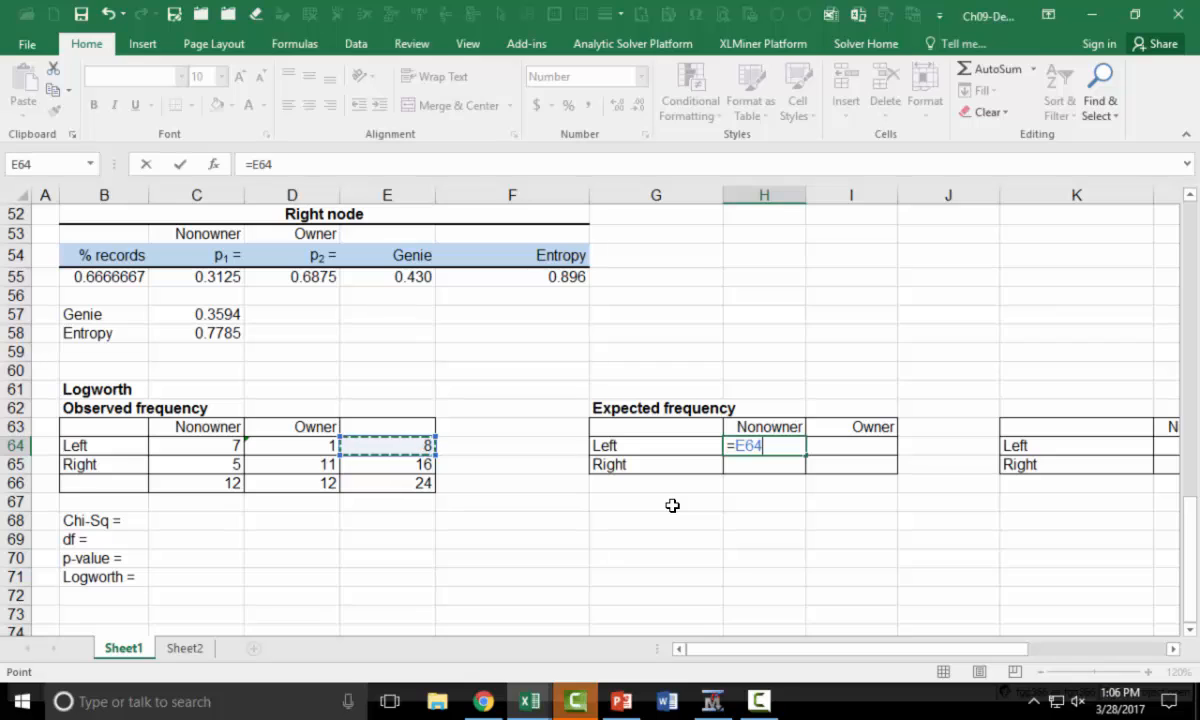
pyautogui.press('F4')
pyautogui.press('F4')
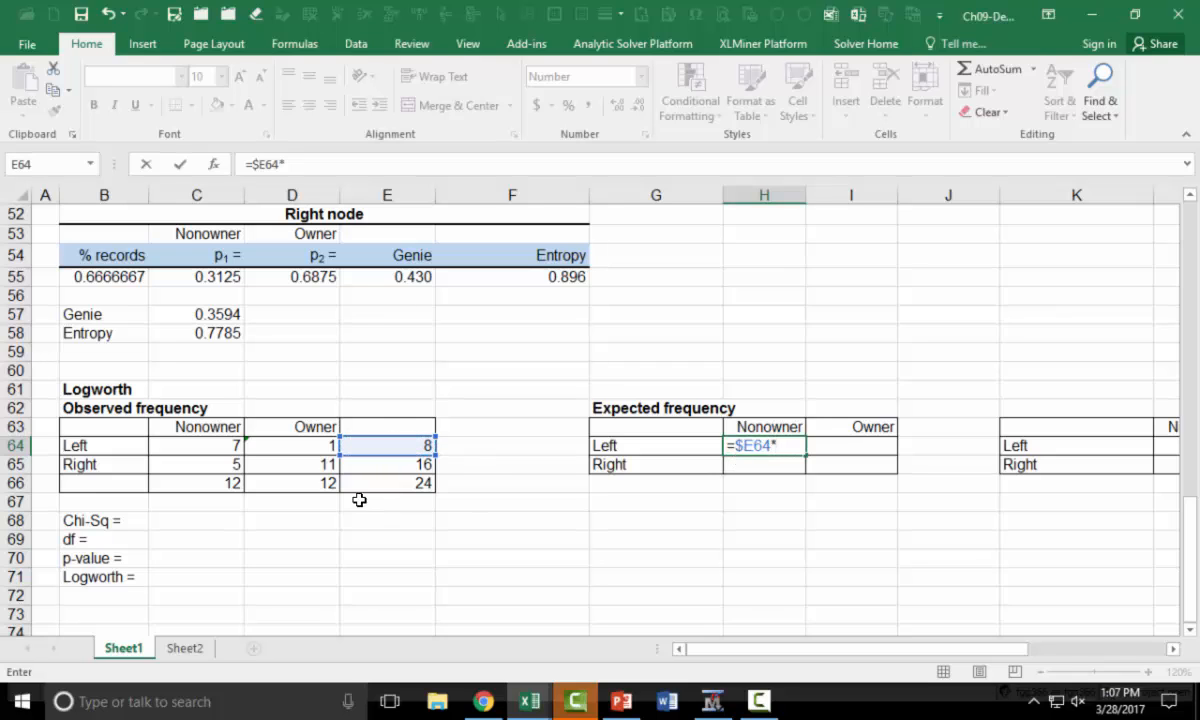
pyautogui.click(232, 484)
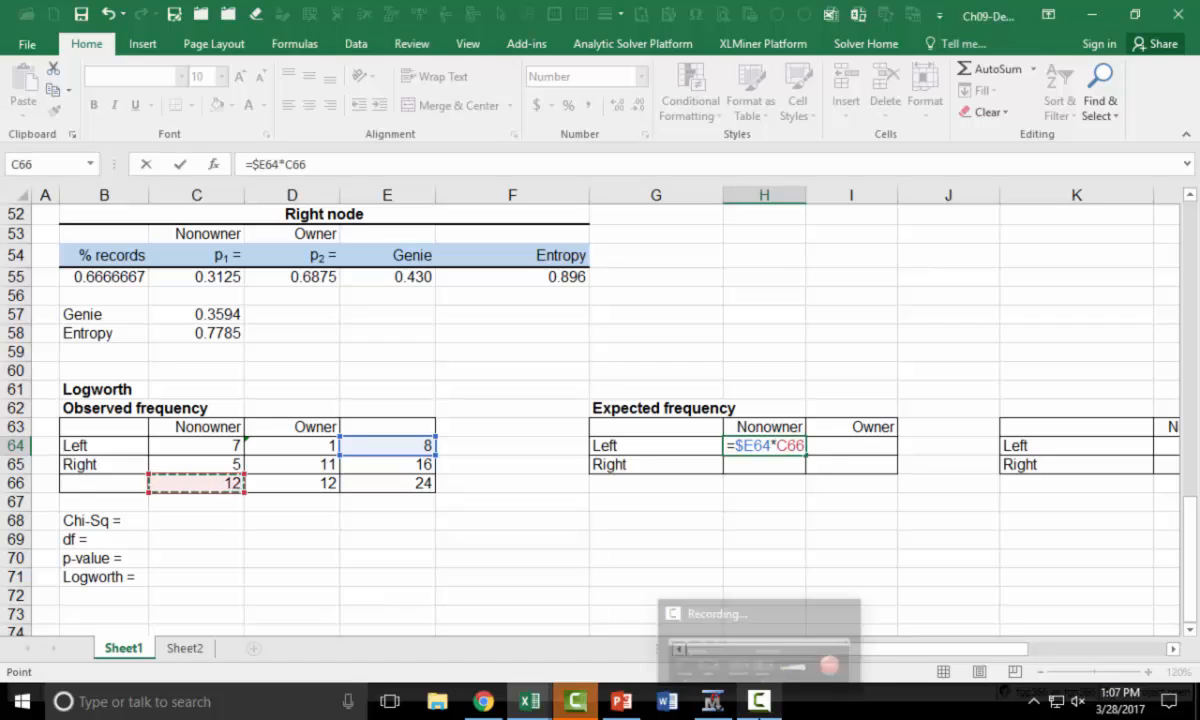
pyautogui.press('F4')
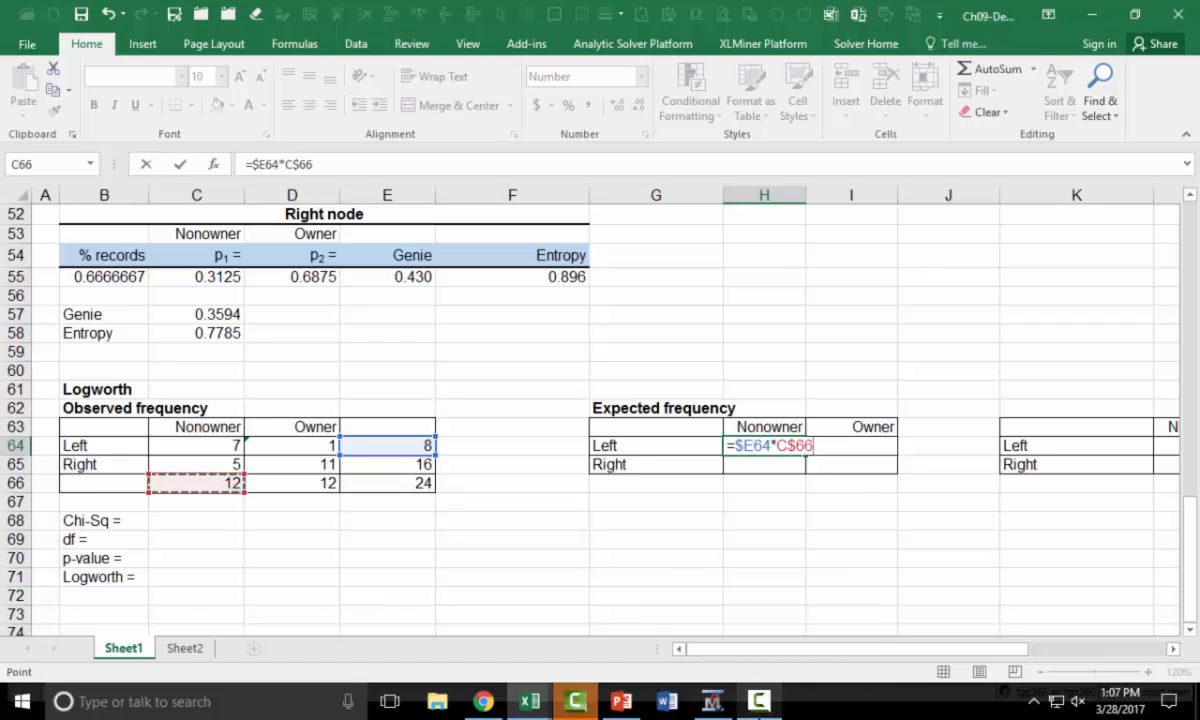
pyautogui.press('F4')
pyautogui.write('/')
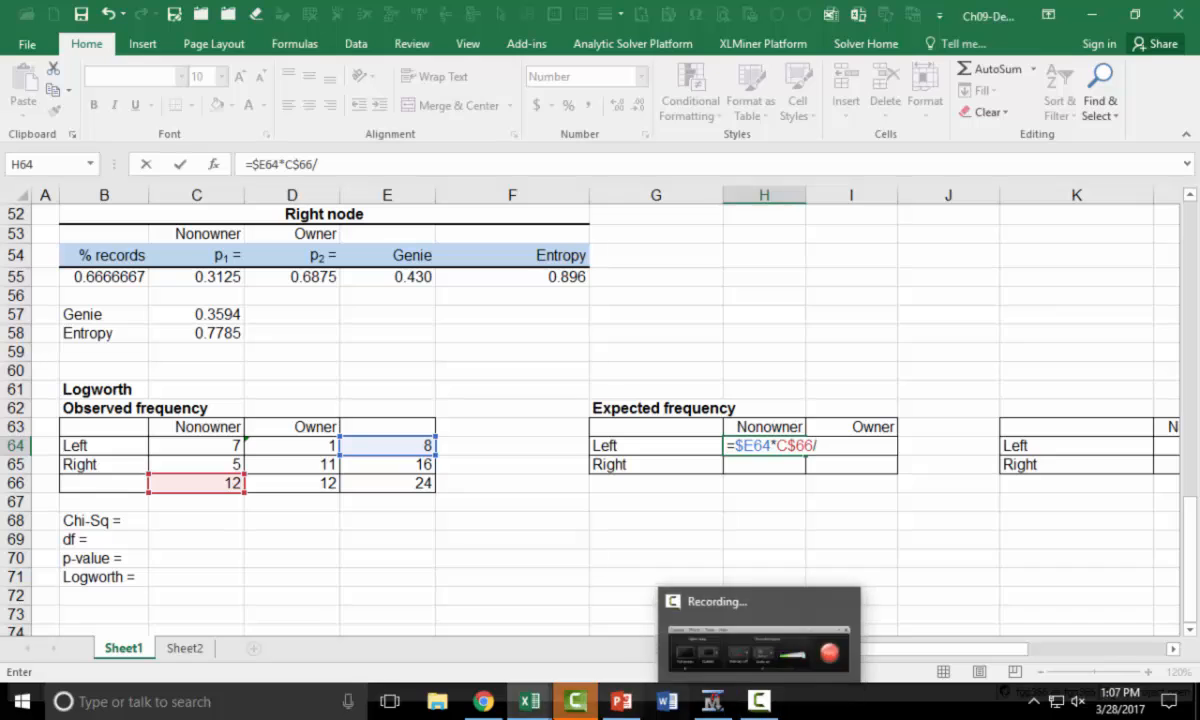
pyautogui.click(399, 485)
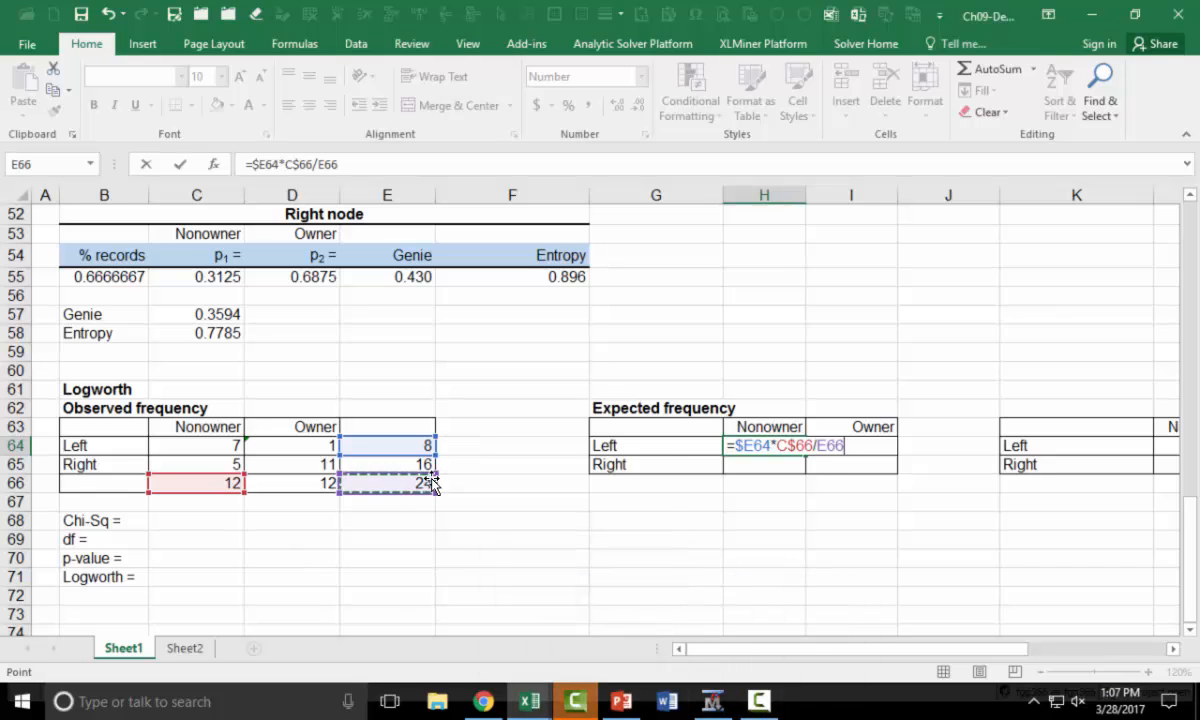
pyautogui.press('F4')
pyautogui.press('F4')
pyautogui.press('F4')
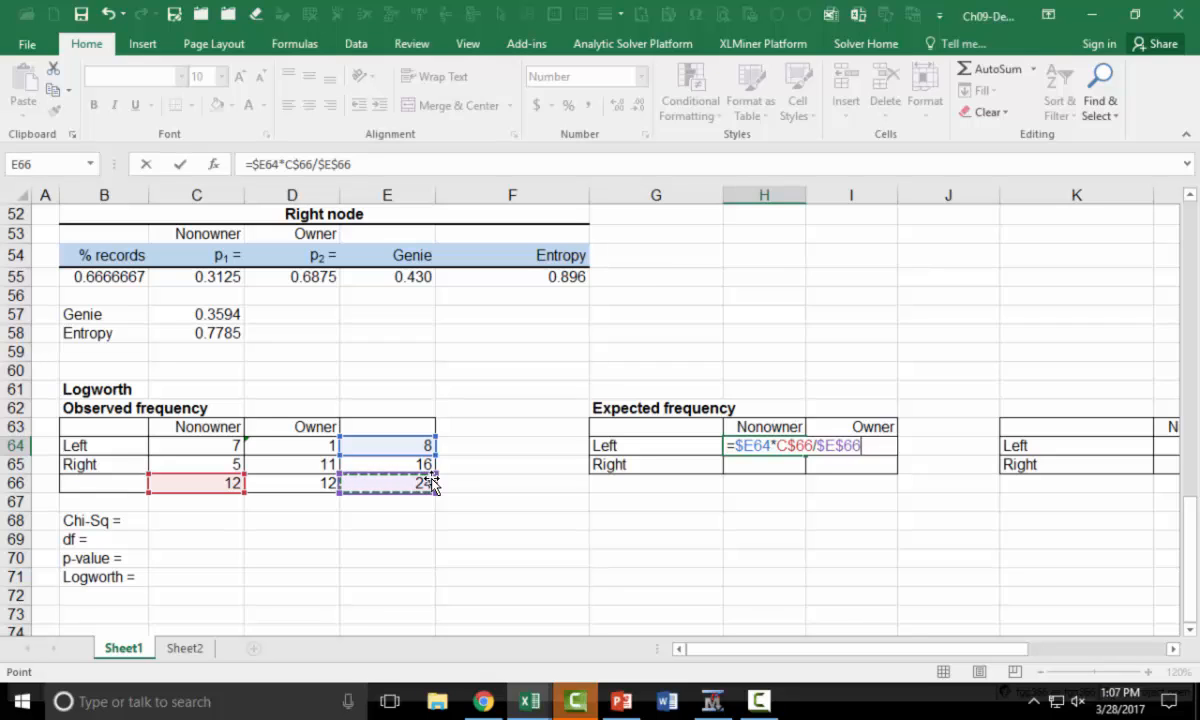
pyautogui.press('Return')
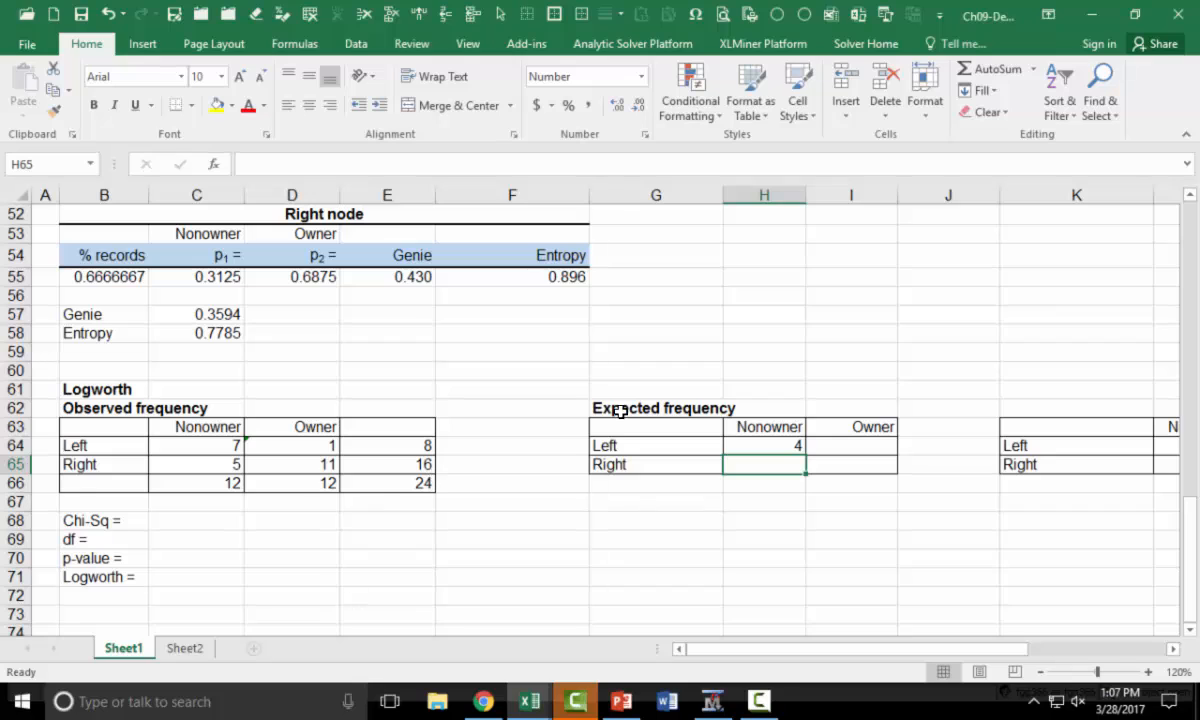
# Format H64 with two decimals and fill its formula through H64:I65, checking the copied references in I65
pyautogui.click(775, 445)
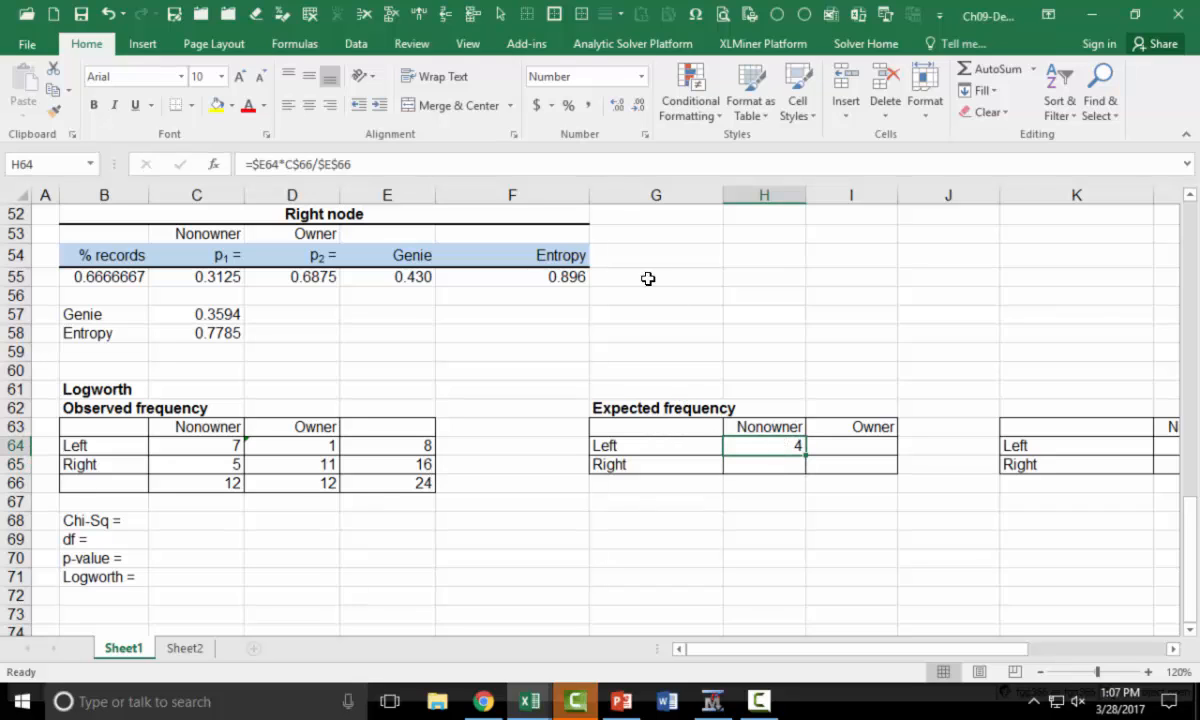
pyautogui.click(618, 108)
pyautogui.moveTo(805, 455); pyautogui.dragTo(899, 468)
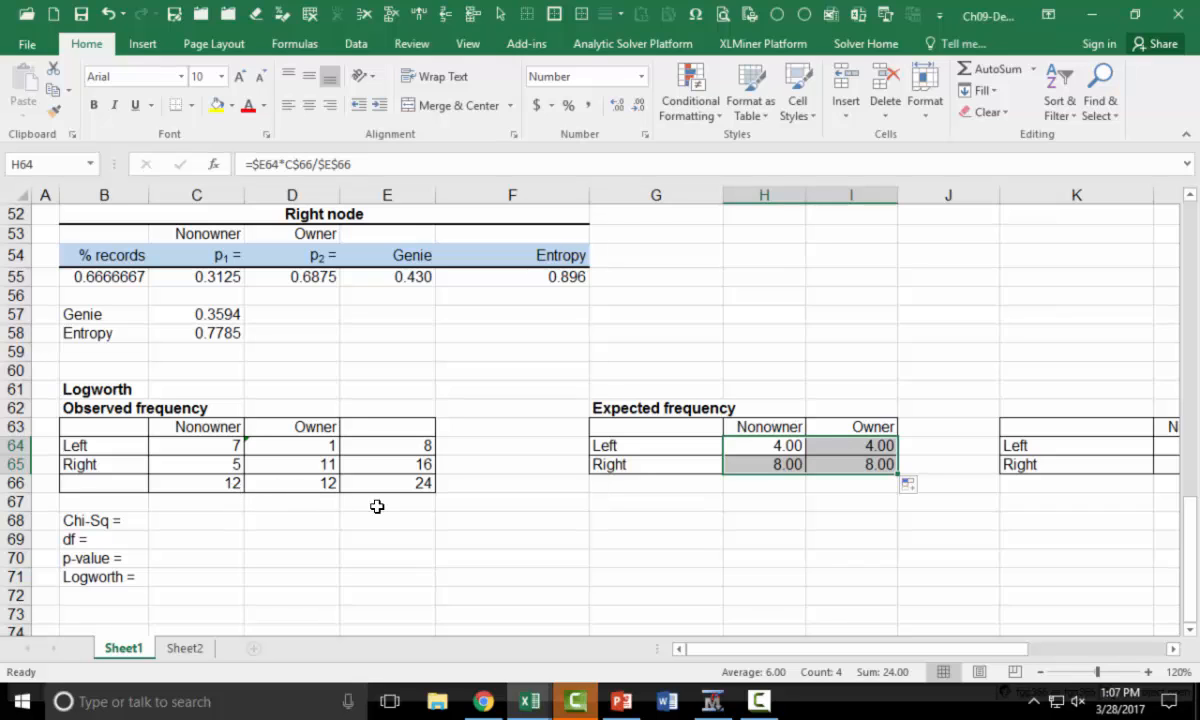
pyautogui.click(873, 462)
pyautogui.press('F2')
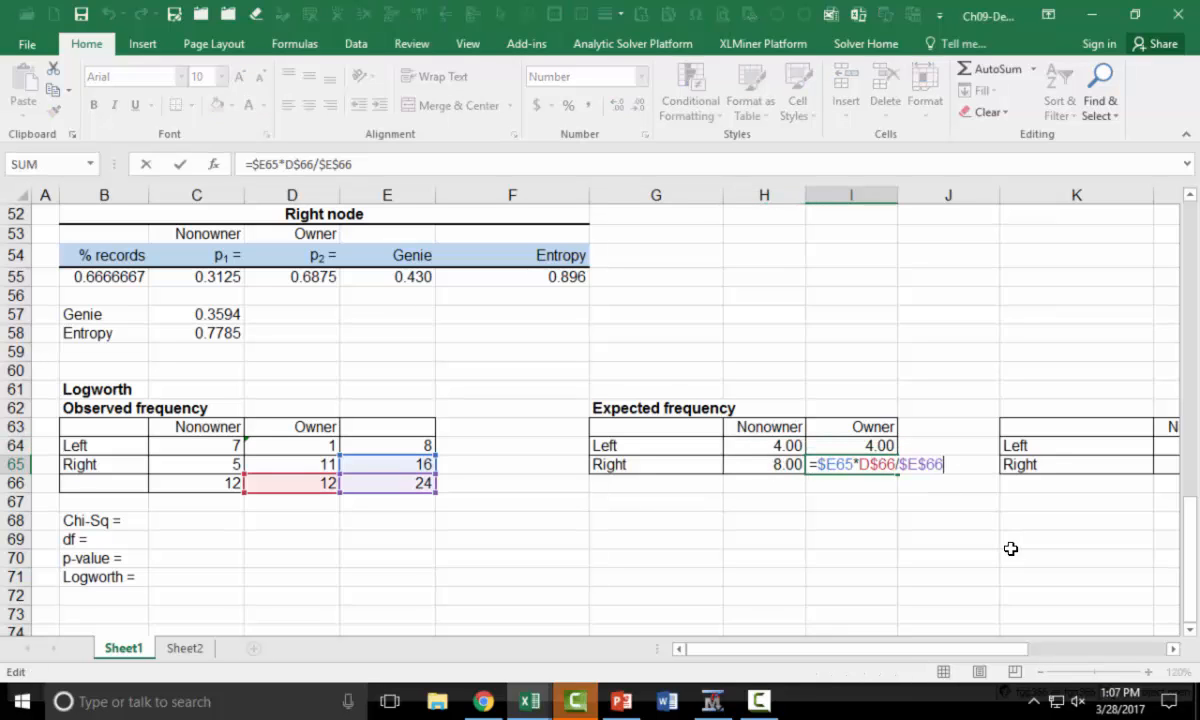
pyautogui.hotkey('ctrl', 'Return')
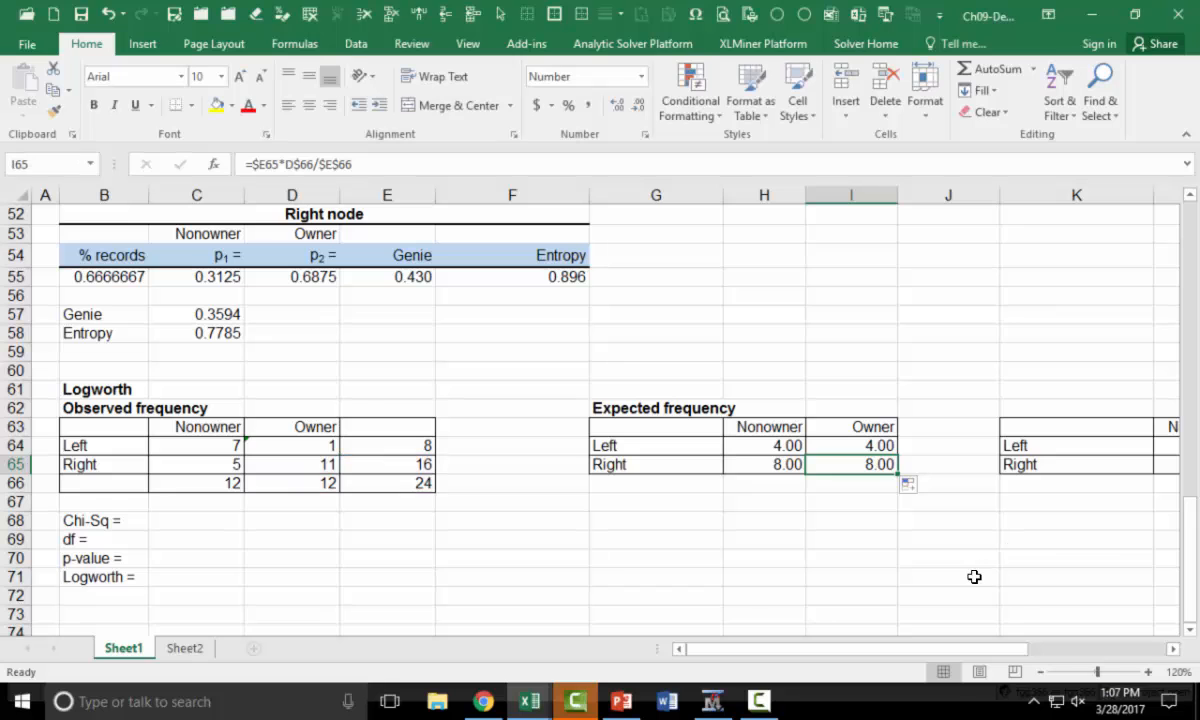
# Title the third table "Chi-sq." in K62
pyautogui.moveTo(955, 650); pyautogui.dragTo(1063, 658)
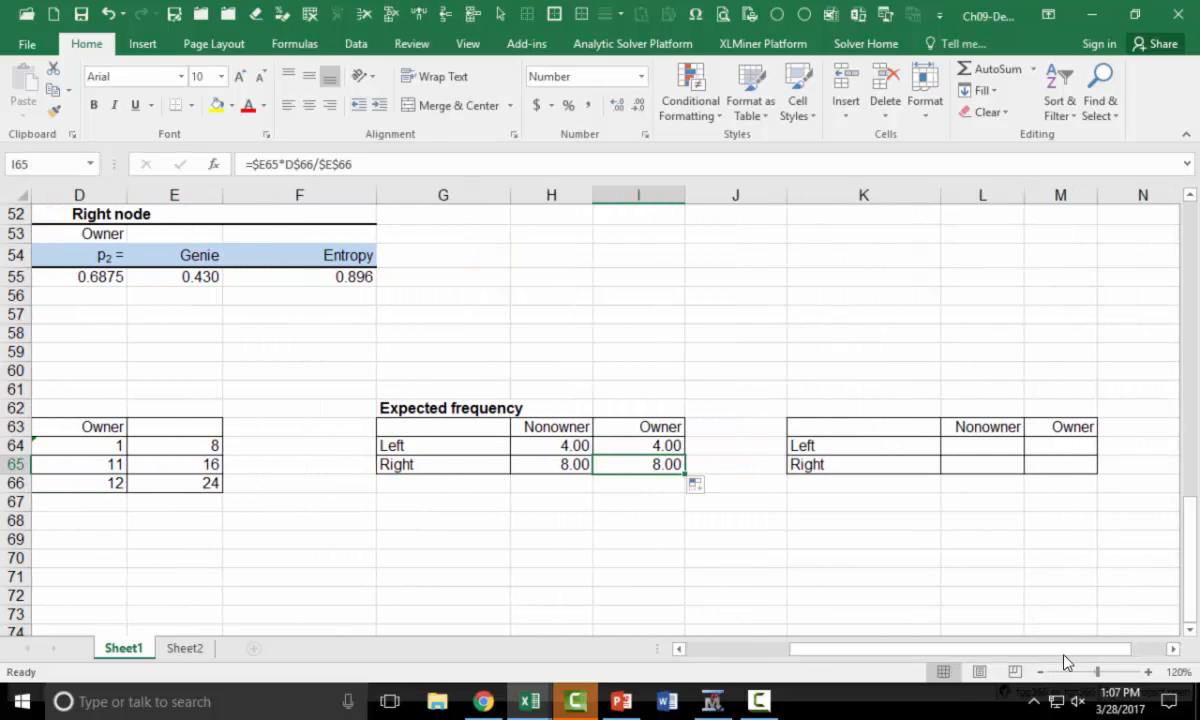
pyautogui.click(865, 400)
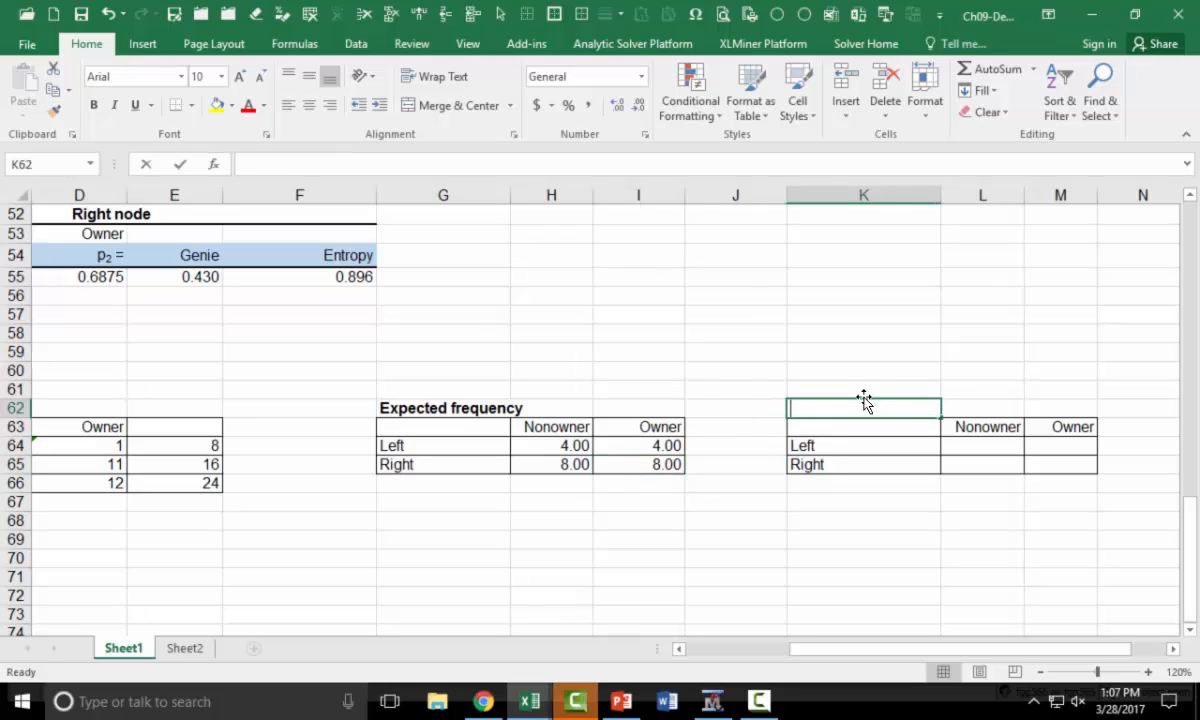
pyautogui.write('Chi-sq')
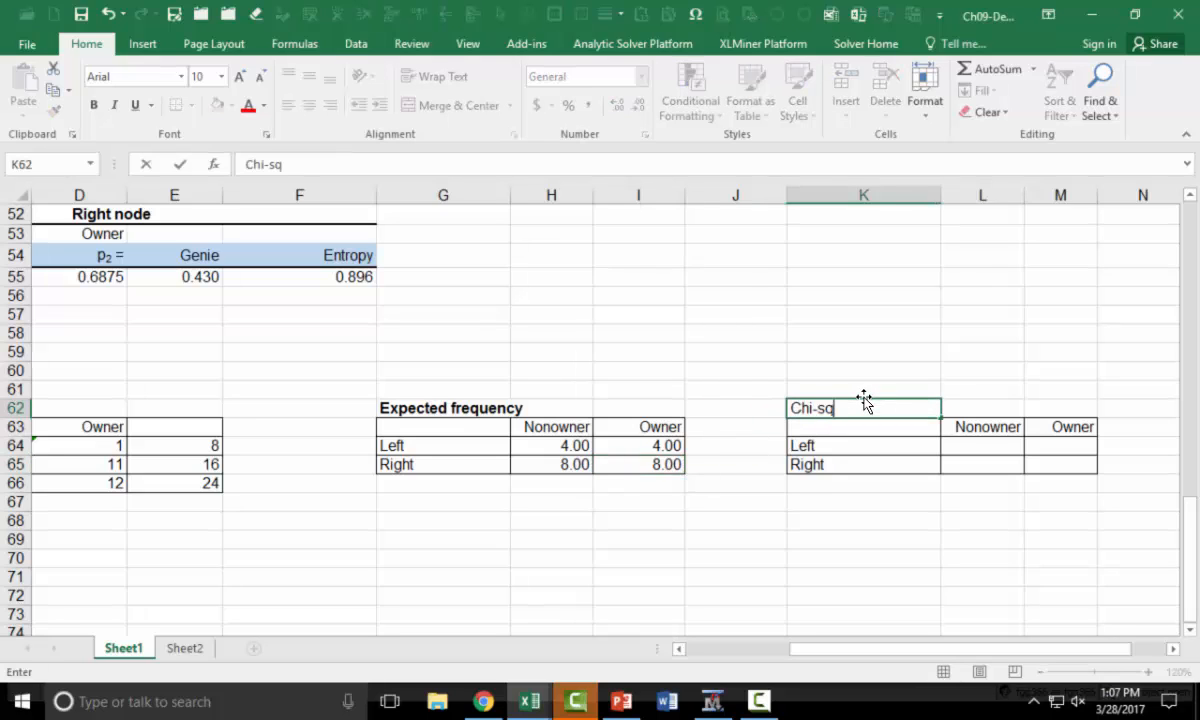
pyautogui.write('.')
pyautogui.press('Return')
# Compute the Left Nonowner chi-square term in L64 with =(C64-H64)^2/H64
pyautogui.press('Right')
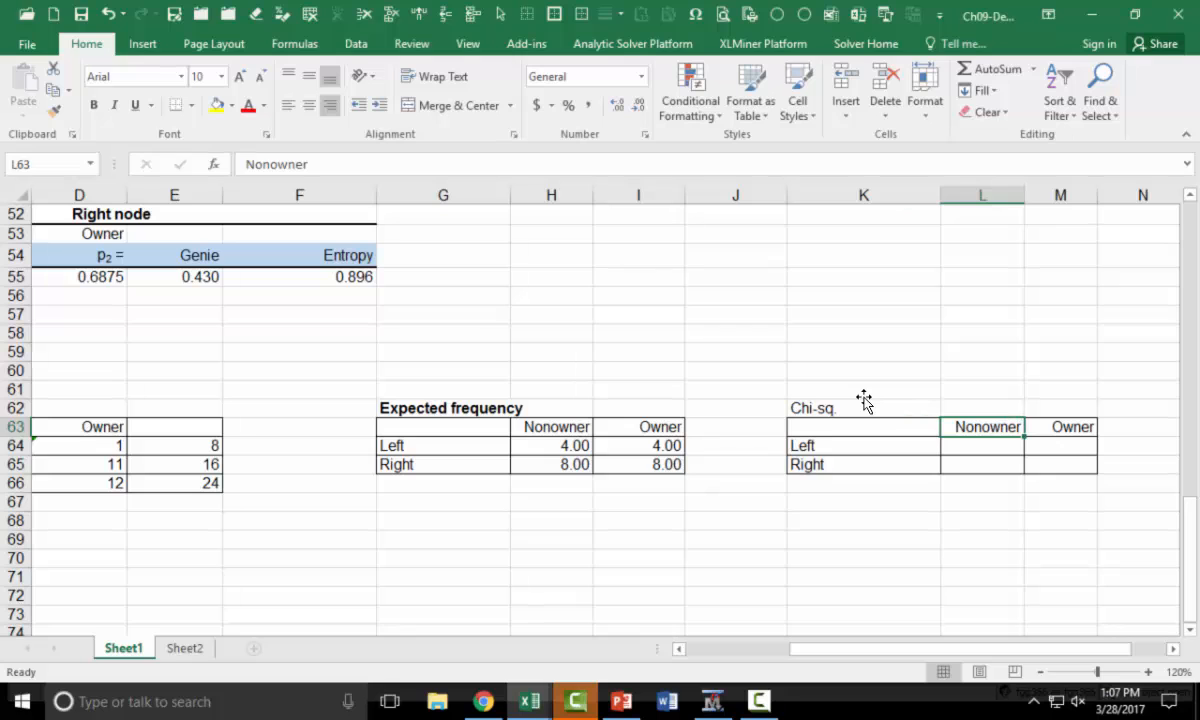
pyautogui.press('Down')
pyautogui.write('=(')
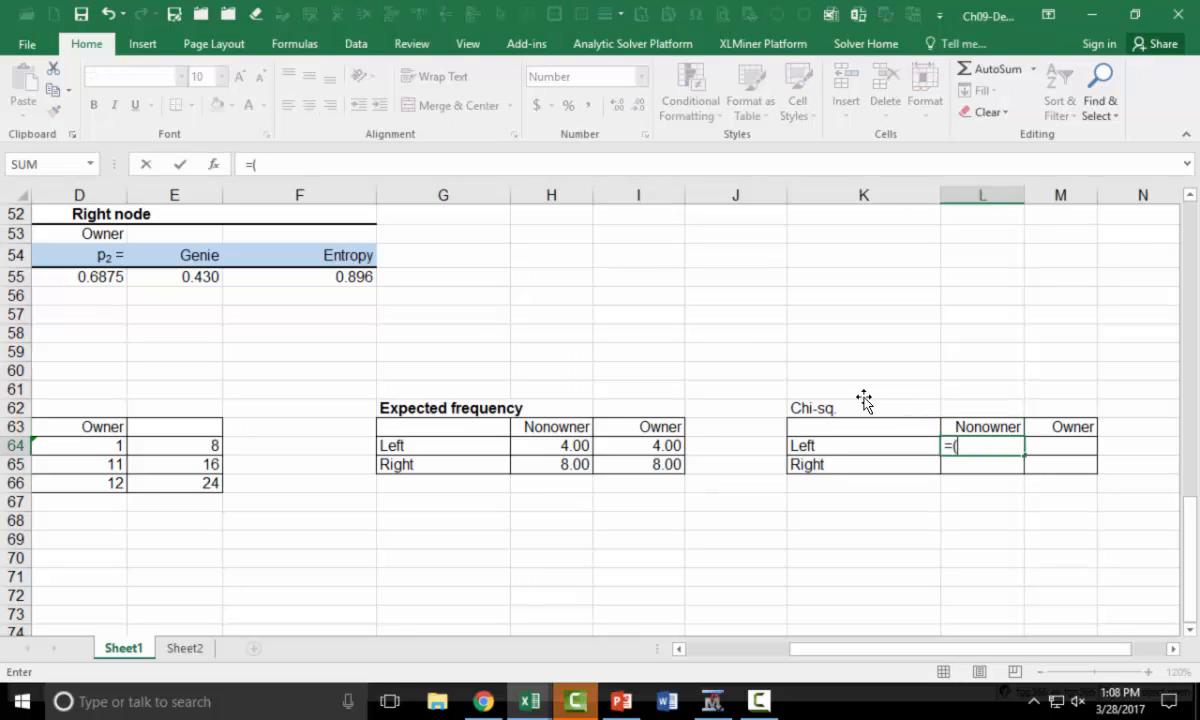
pyautogui.moveTo(849, 653); pyautogui.dragTo(790, 656)
pyautogui.click(96, 445)
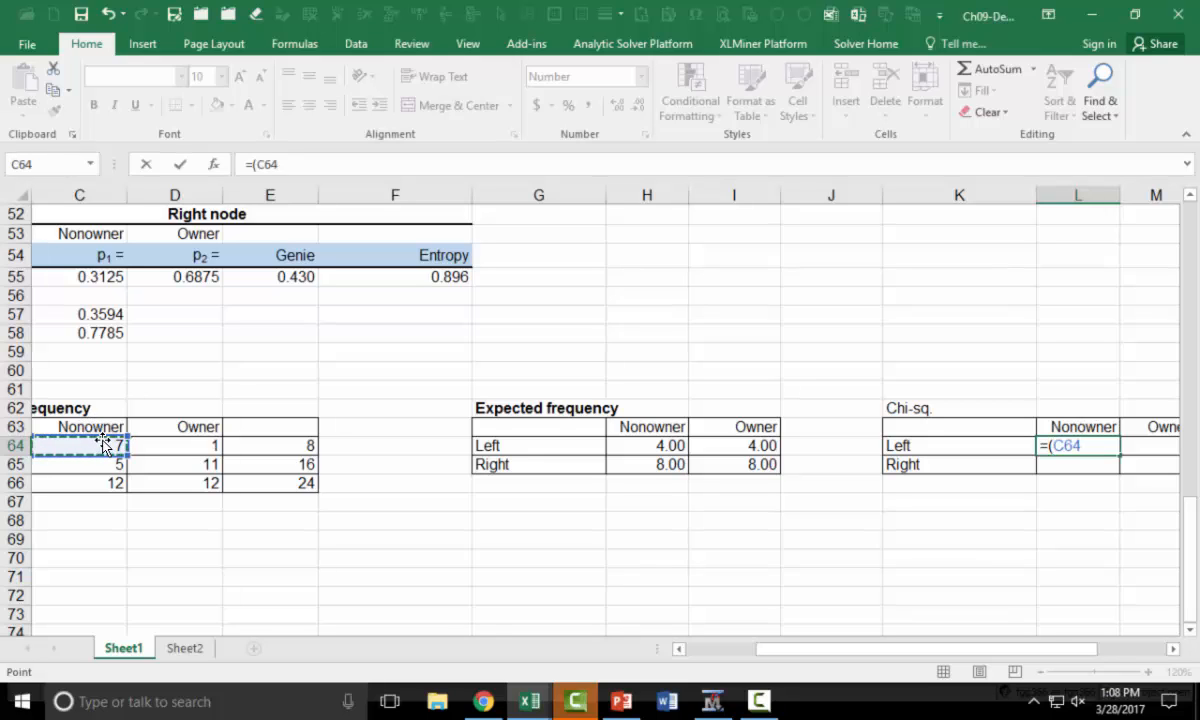
pyautogui.write('-')
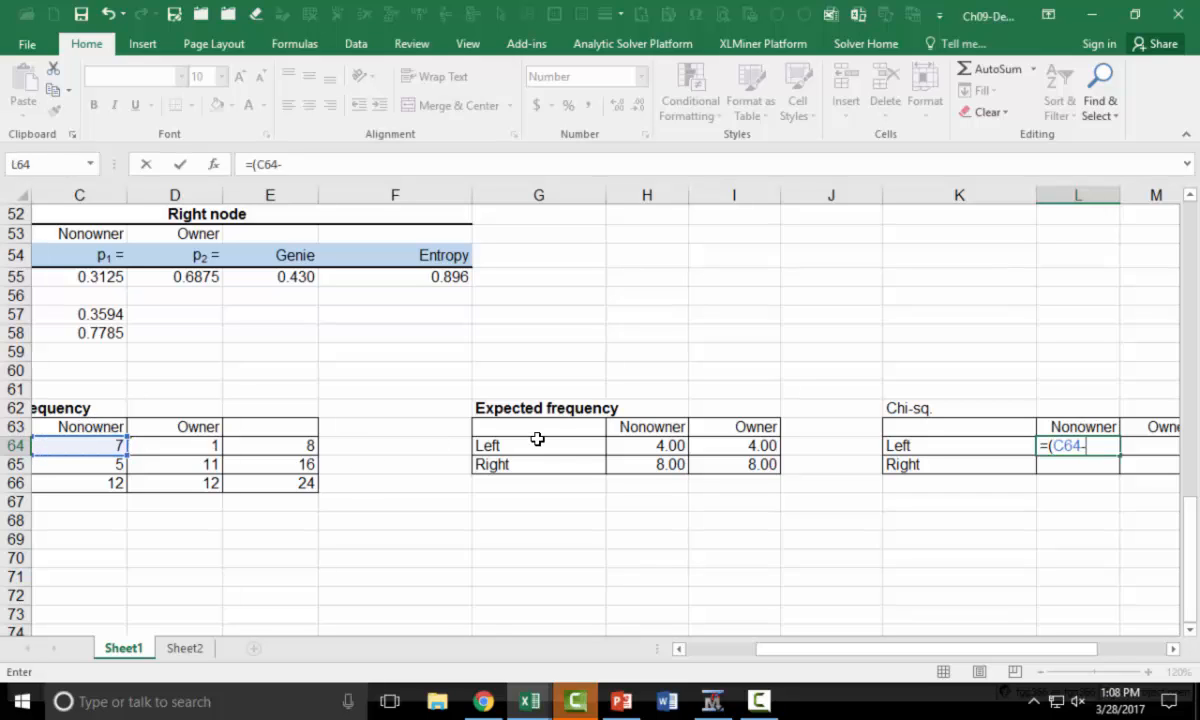
pyautogui.click(629, 443)
pyautogui.write(')^2/')
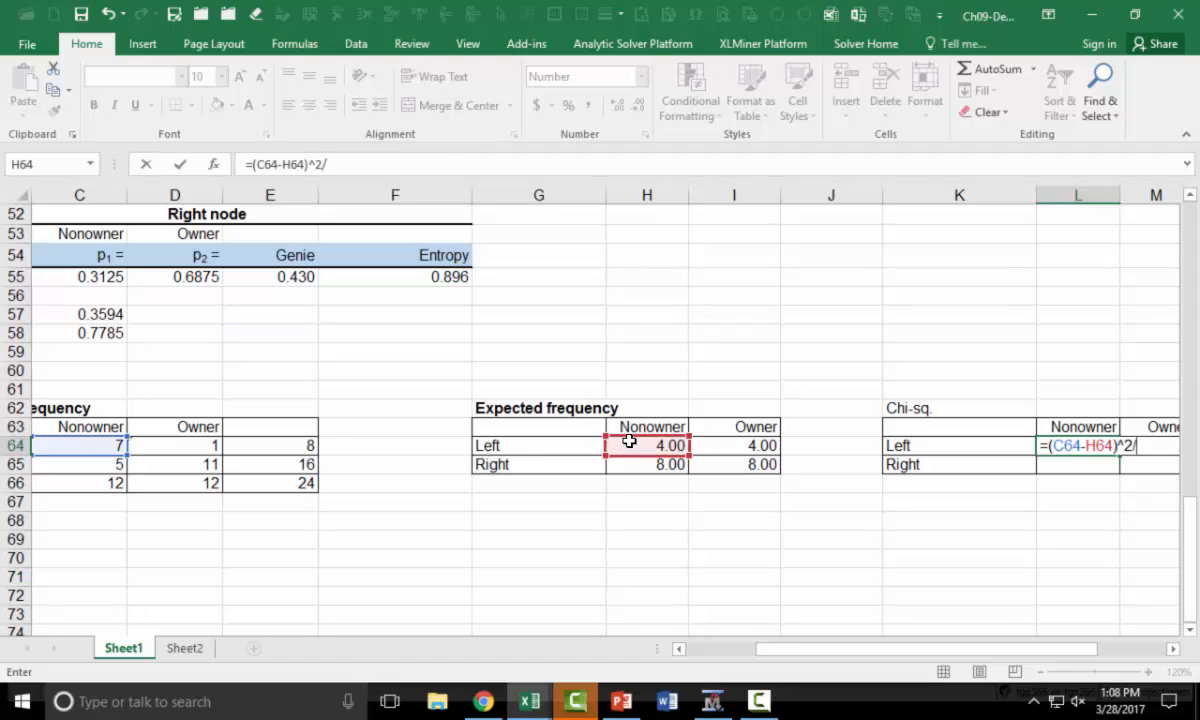
pyautogui.click(625, 445)
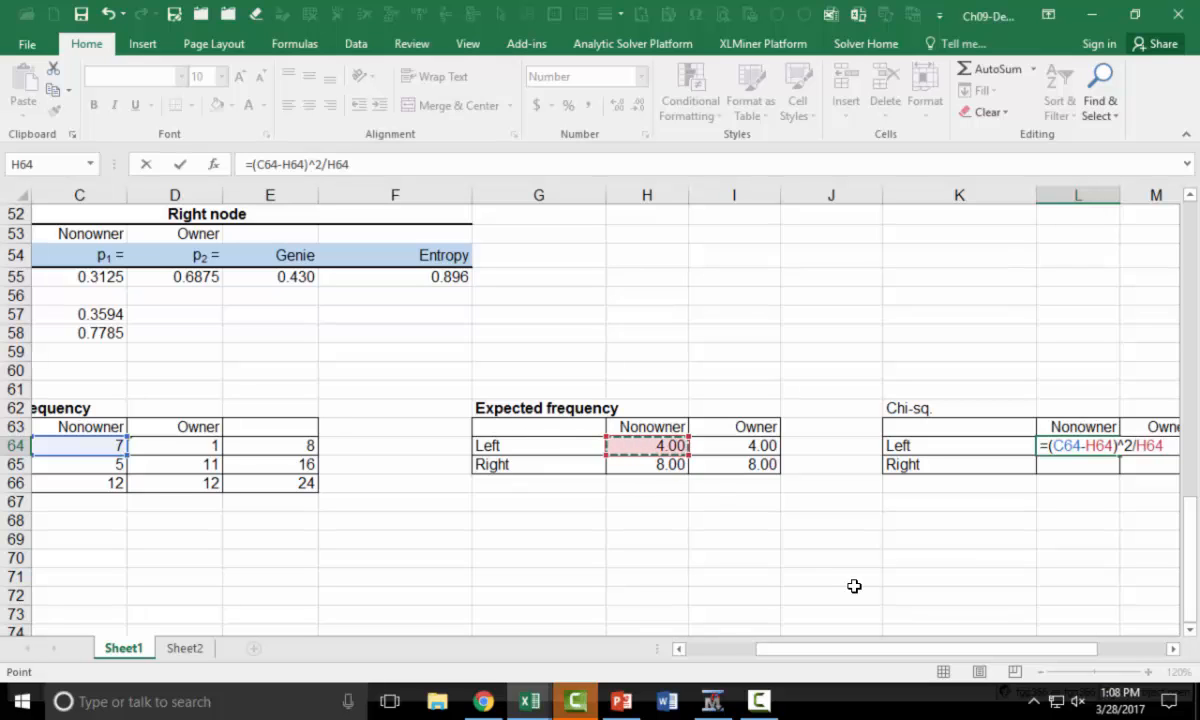
pyautogui.press('Return')
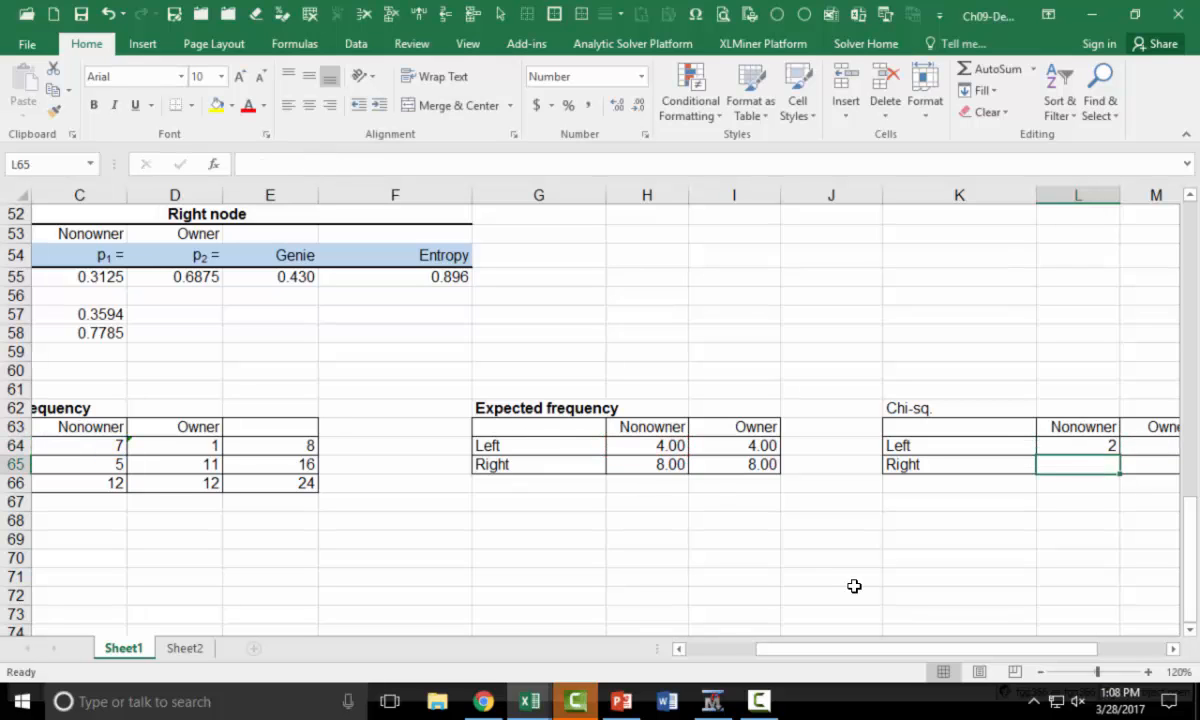
# Format L64 with two decimals and fill its formula through the rest of the Chi-sq. table, L64:M65
pyautogui.moveTo(1040, 658); pyautogui.dragTo(1102, 658)
pyautogui.click(892, 442)
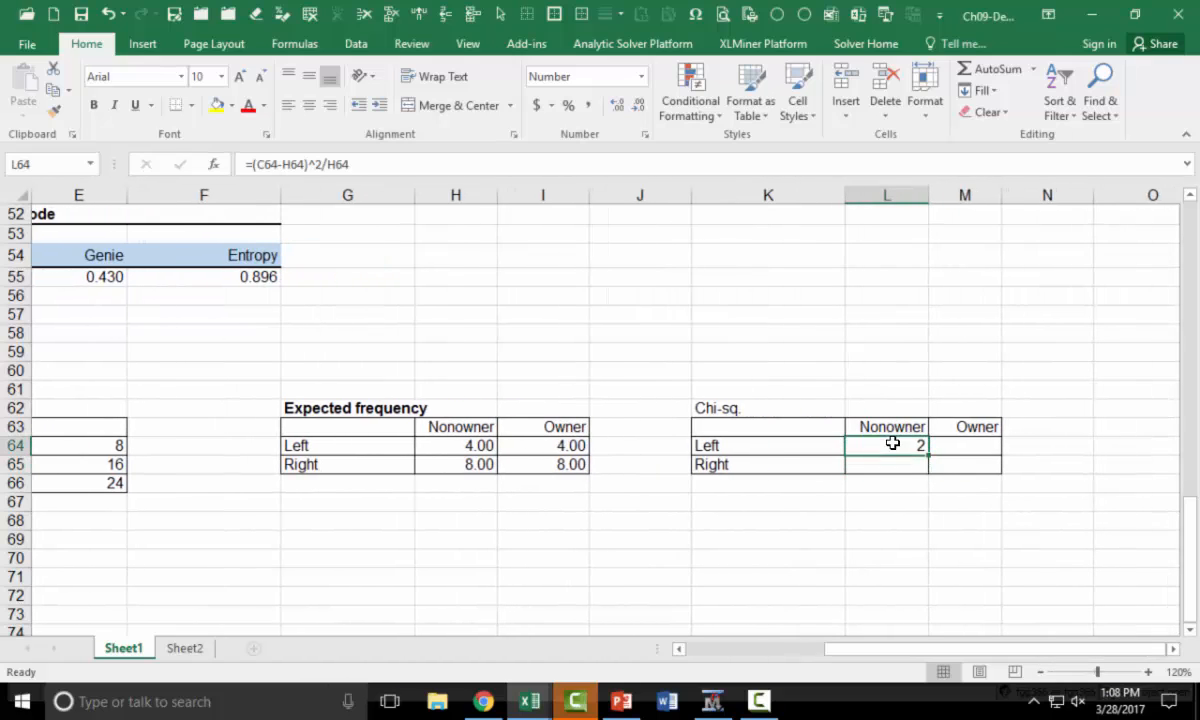
pyautogui.click(616, 105)
pyautogui.click(616, 105)
pyautogui.moveTo(929, 455); pyautogui.dragTo(1000, 473)
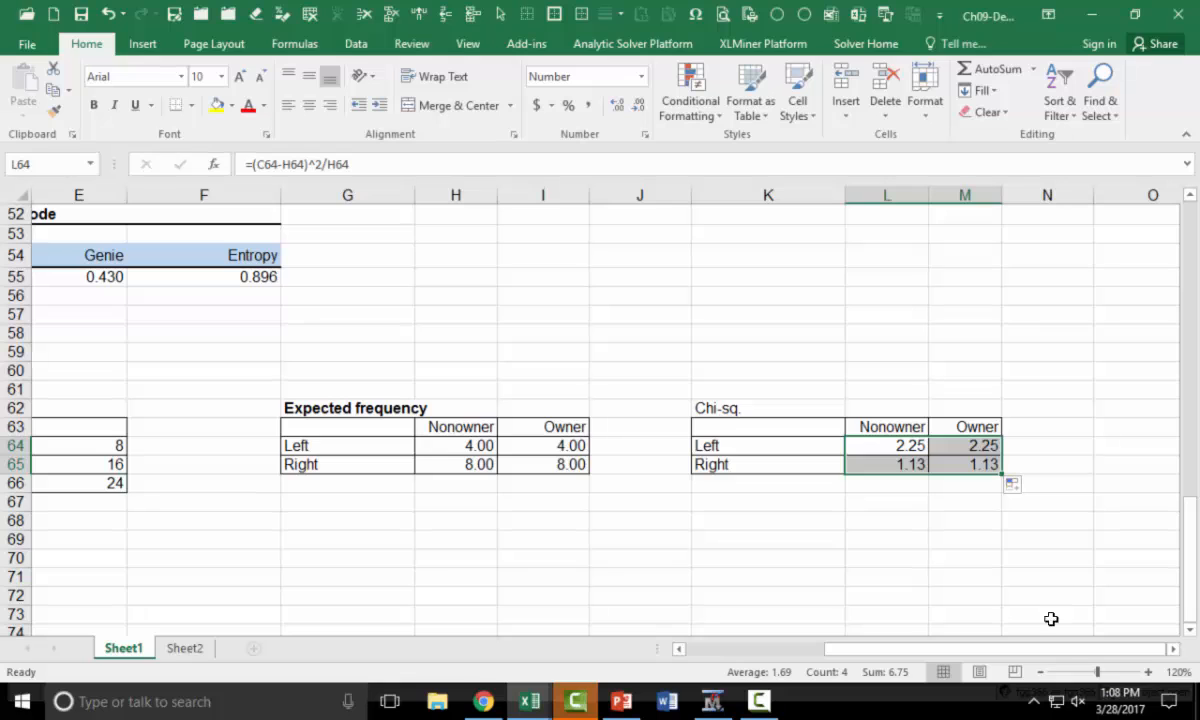
# Compute the Chi-Sq statistic in C68 by summing the four chi-square terms, =SUM(L64:M65)
pyautogui.moveTo(1057, 658); pyautogui.dragTo(822, 656)
pyautogui.click(183, 515)
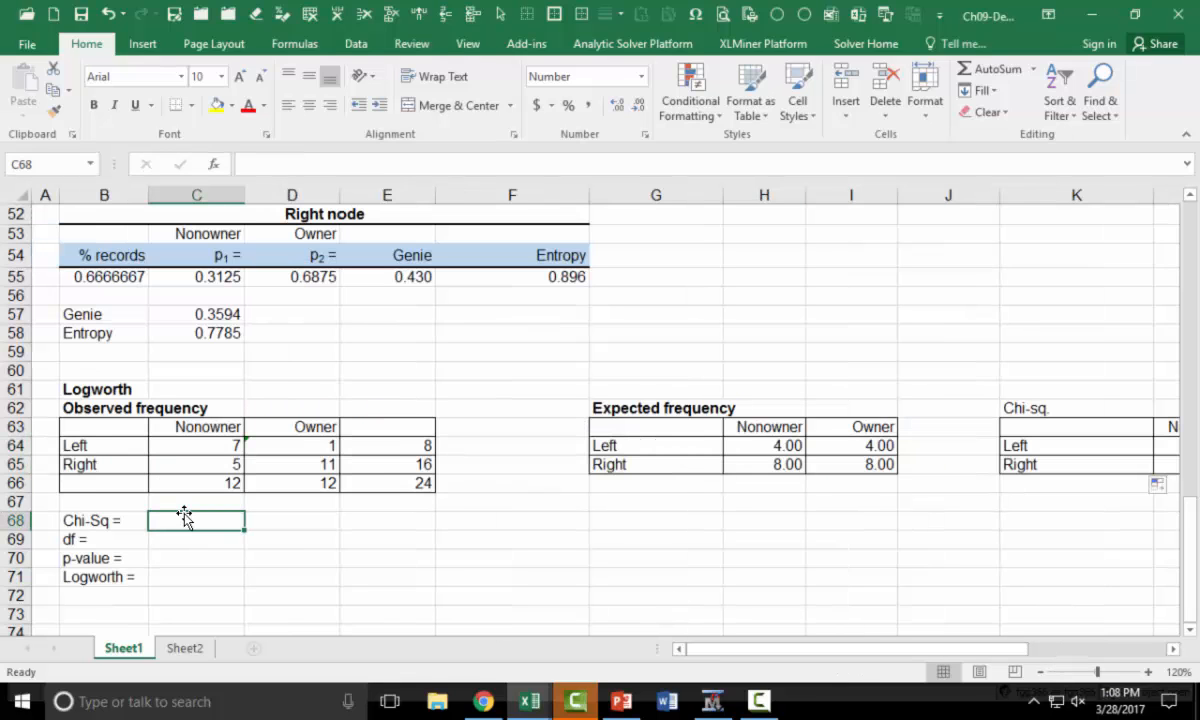
pyautogui.write('=sum(')
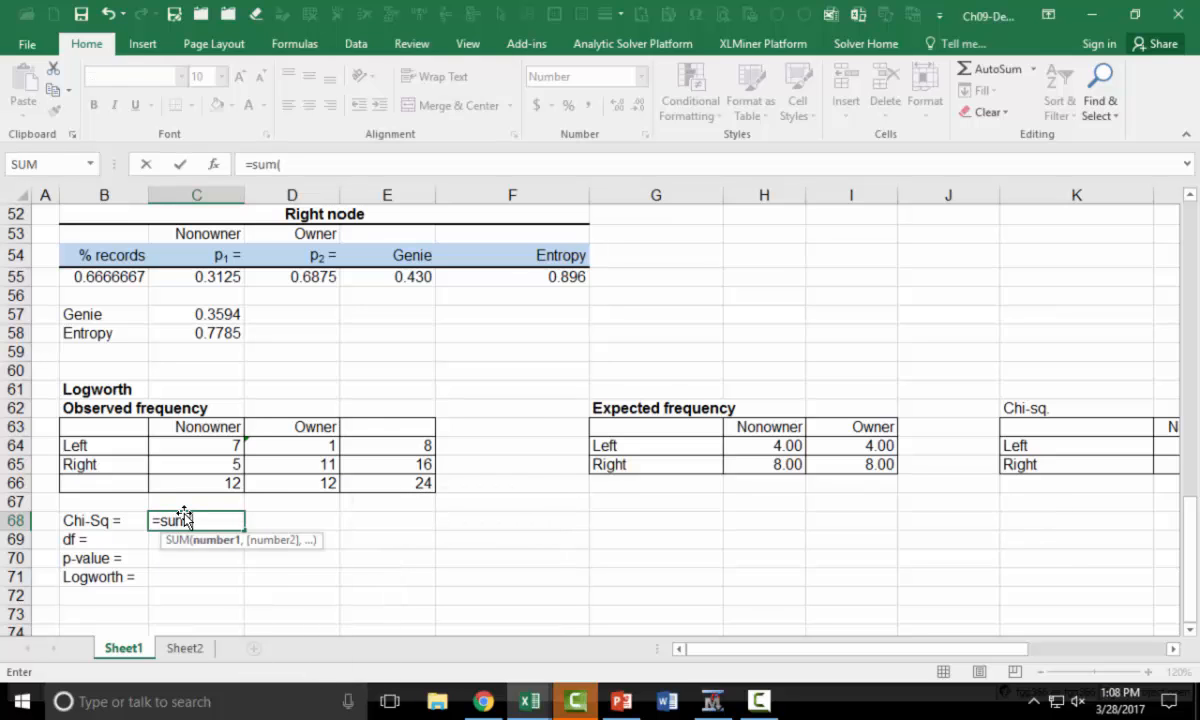
pyautogui.press('Right')
pyautogui.press('Right')
pyautogui.press('Right')
pyautogui.press('Right')
pyautogui.press('Right')
pyautogui.press('Right')
pyautogui.press('Right')
pyautogui.press('Right')
pyautogui.press('Right')
pyautogui.press('Right')
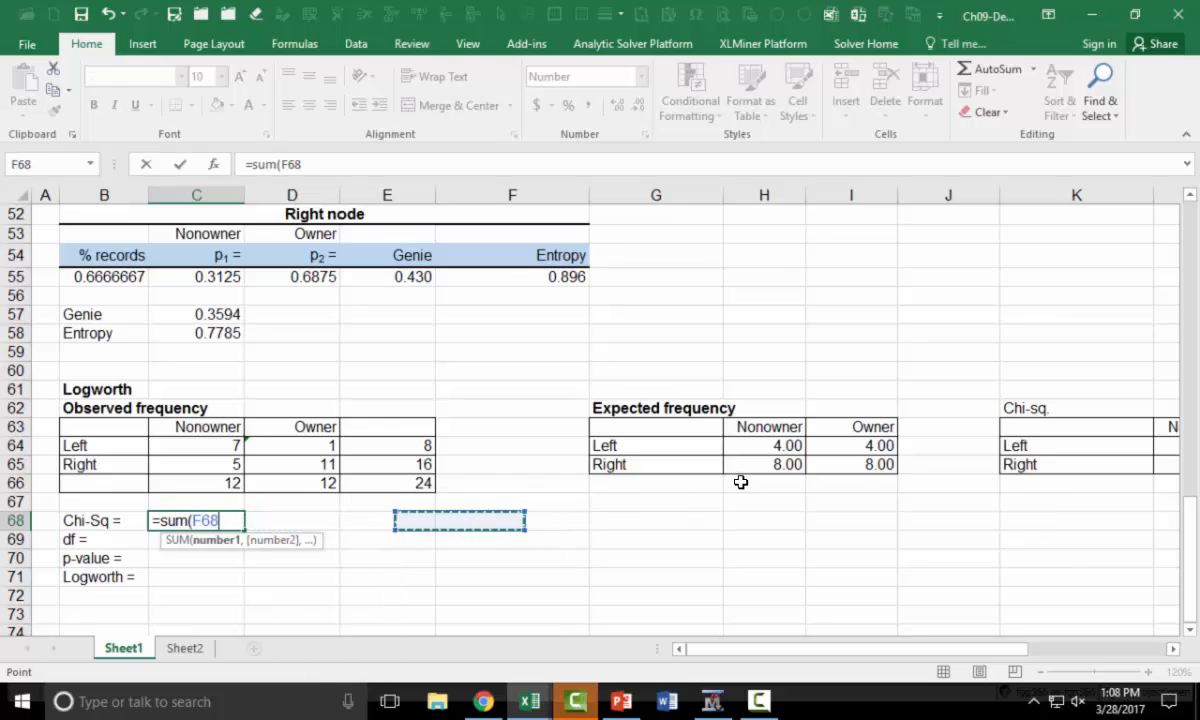
pyautogui.press('Up')
pyautogui.press('Up')
pyautogui.press('Up')
pyautogui.press('Up')
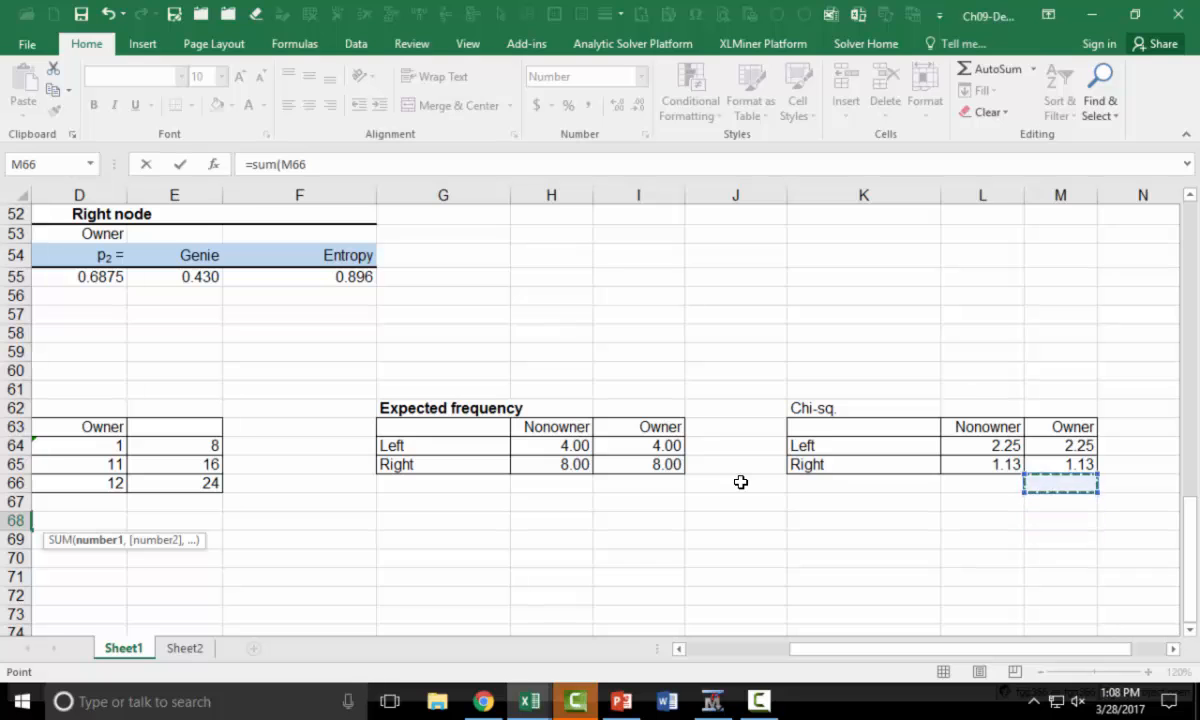
pyautogui.press('Left')
pyautogui.hotkey('shift', 'Right')
pyautogui.hotkey('shift', 'Down')
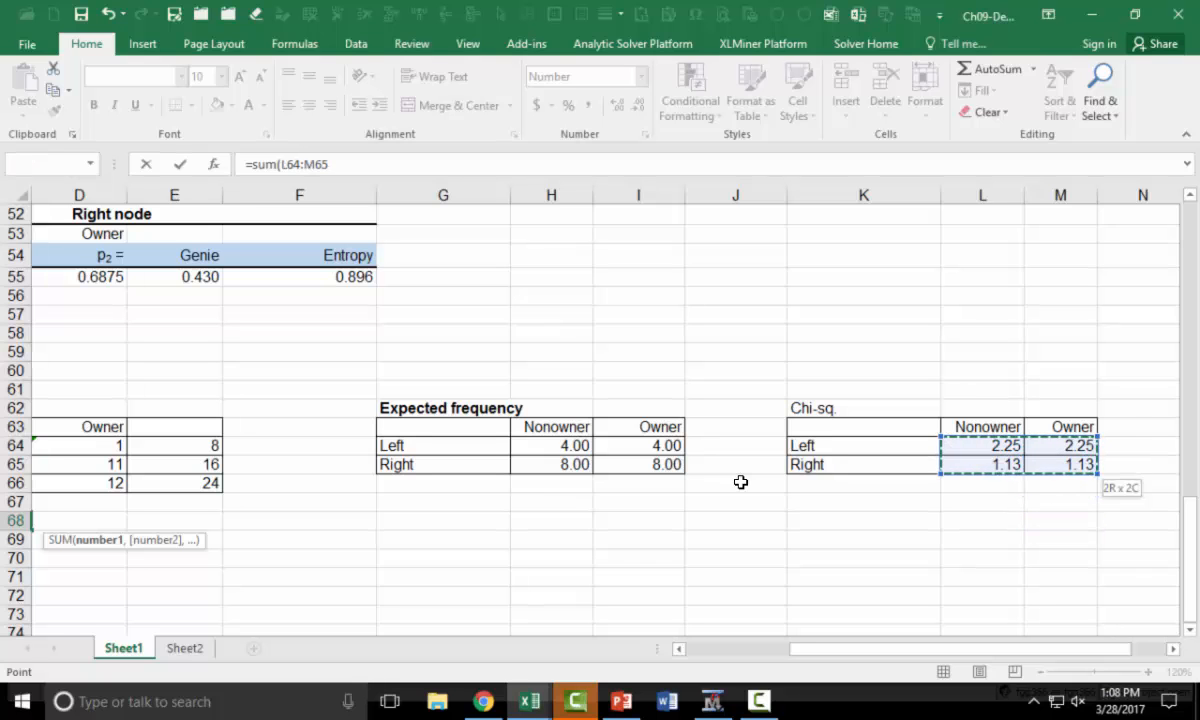
pyautogui.press('Return')
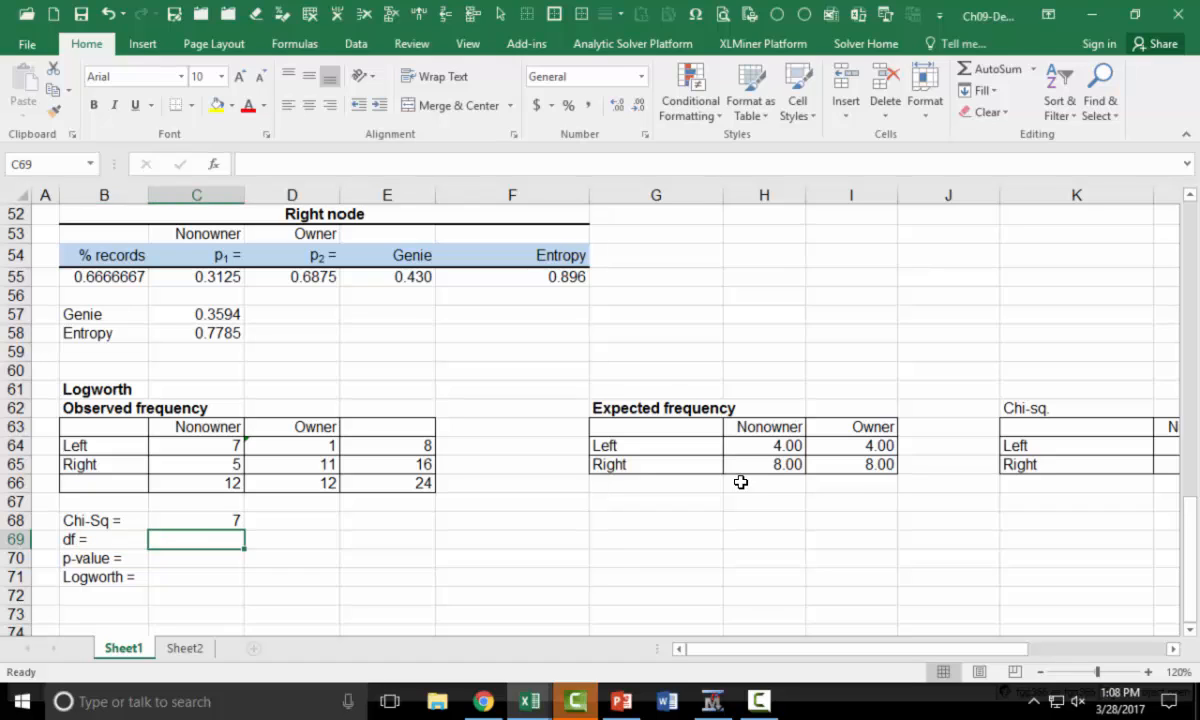
# Label G67 "r =" and G68 "c =" below the Expected frequency table
pyautogui.press('Right')
pyautogui.press('Right')
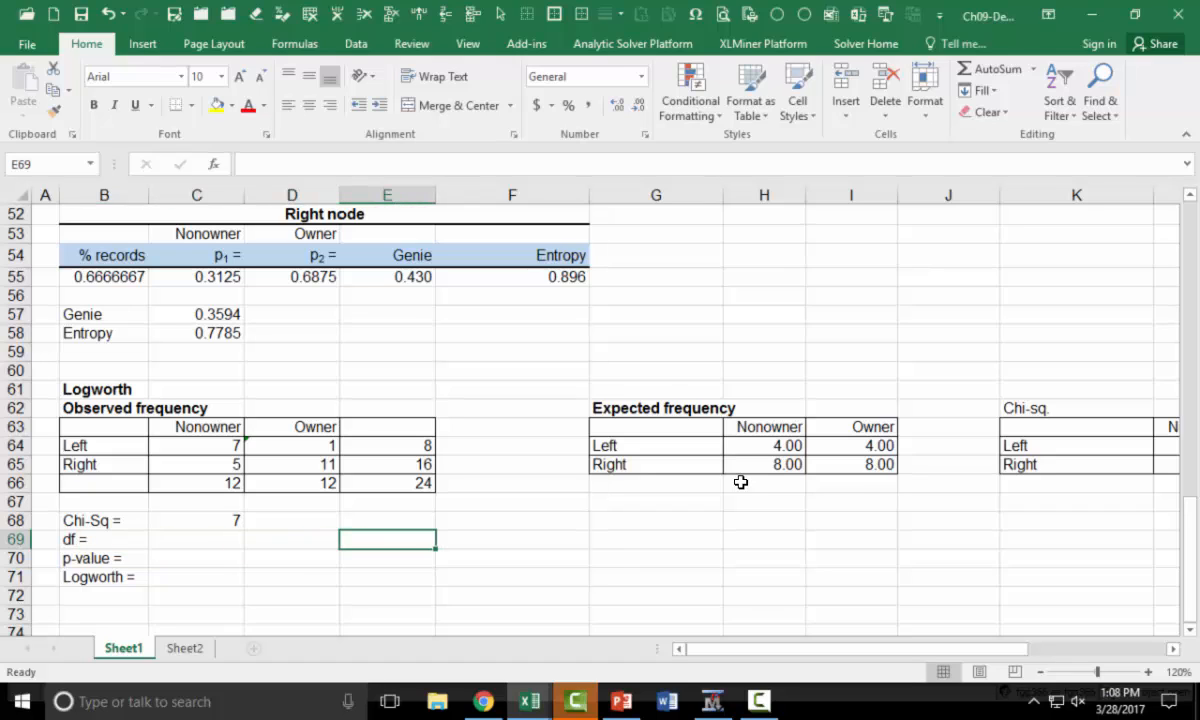
pyautogui.press('Left')
pyautogui.press('Right')
pyautogui.press('Right')
pyautogui.press('Right')
pyautogui.press('Up')
pyautogui.press('Up')
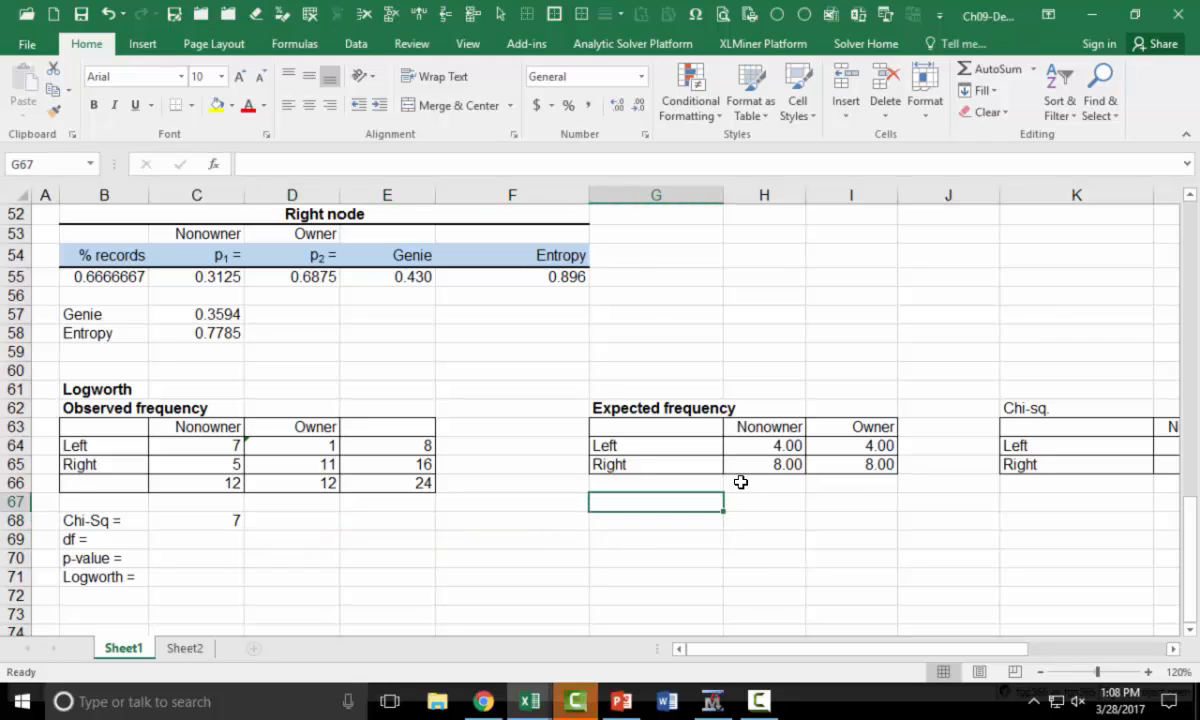
pyautogui.write('r =')
pyautogui.press('Return')
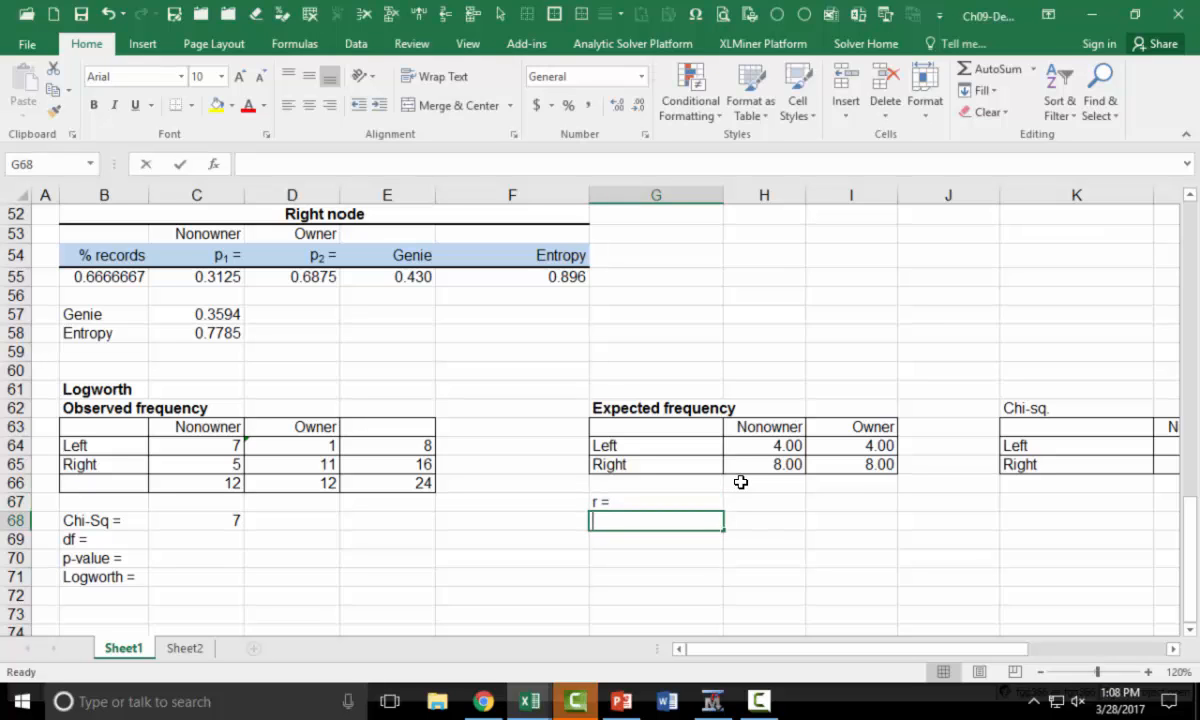
pyautogui.write('c')
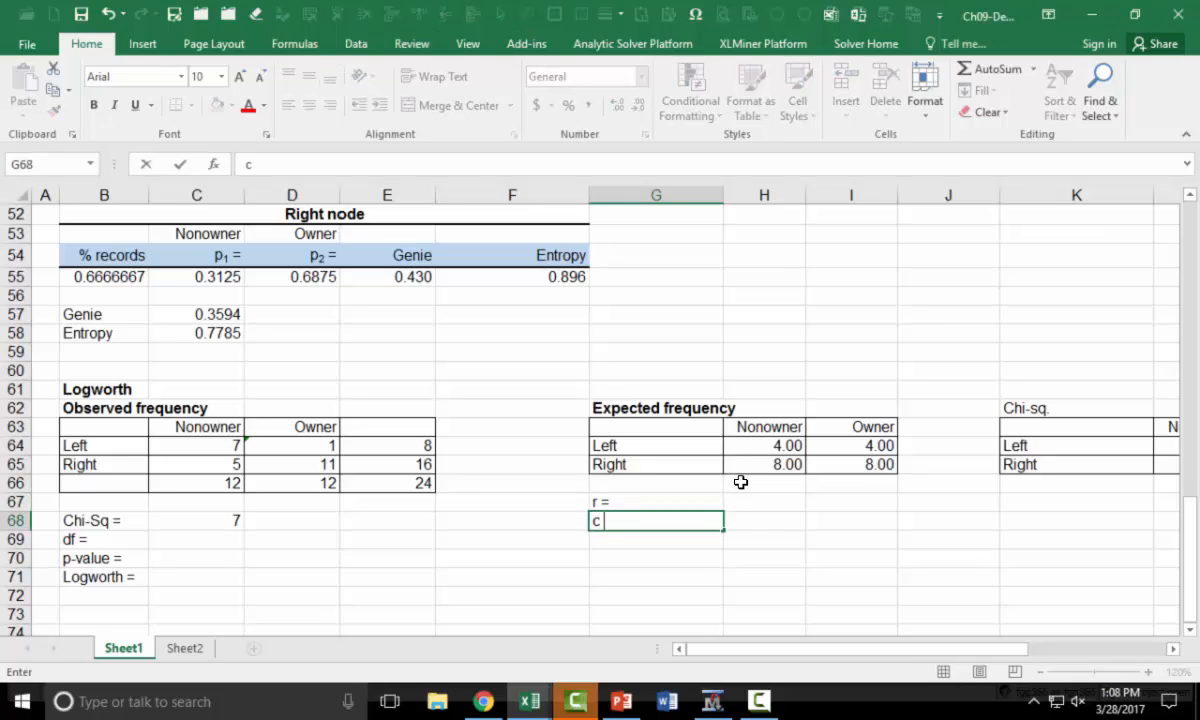
pyautogui.write(' =')
pyautogui.press('Return')
# Compute the row count r in H67 from the expected Nonowner values with =COUNT(H64:H65)
pyautogui.press('Up')
pyautogui.press('Up')
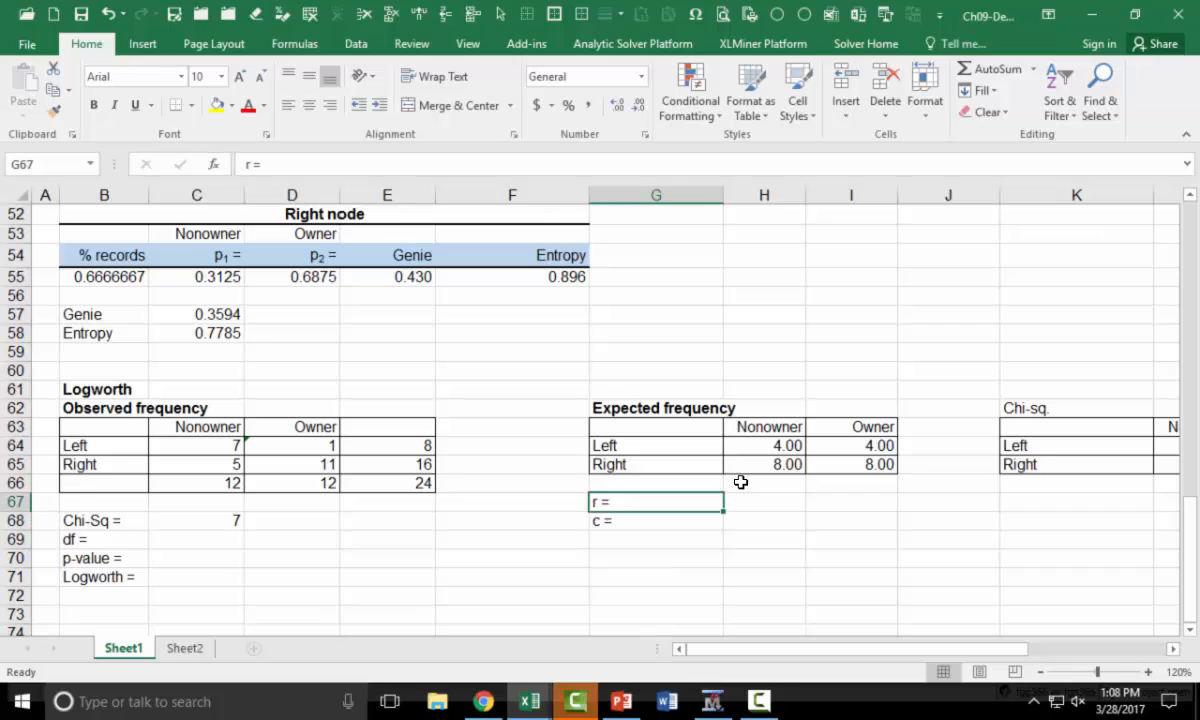
pyautogui.press('Right')
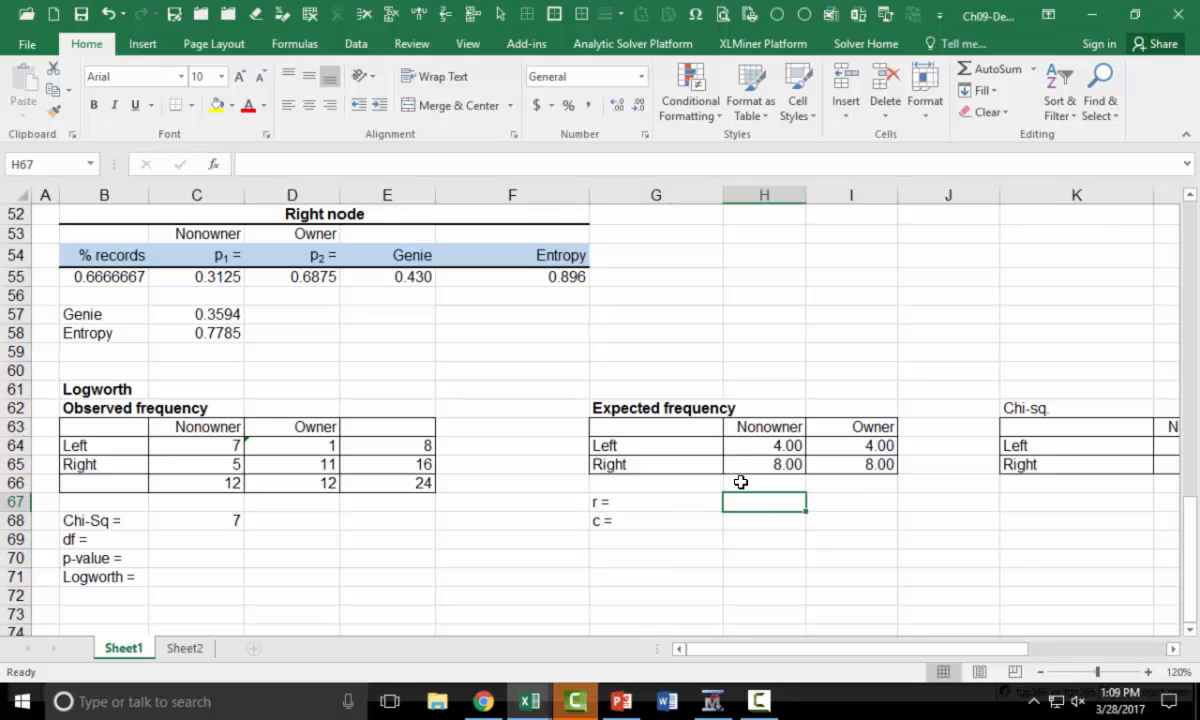
pyautogui.write('=count')
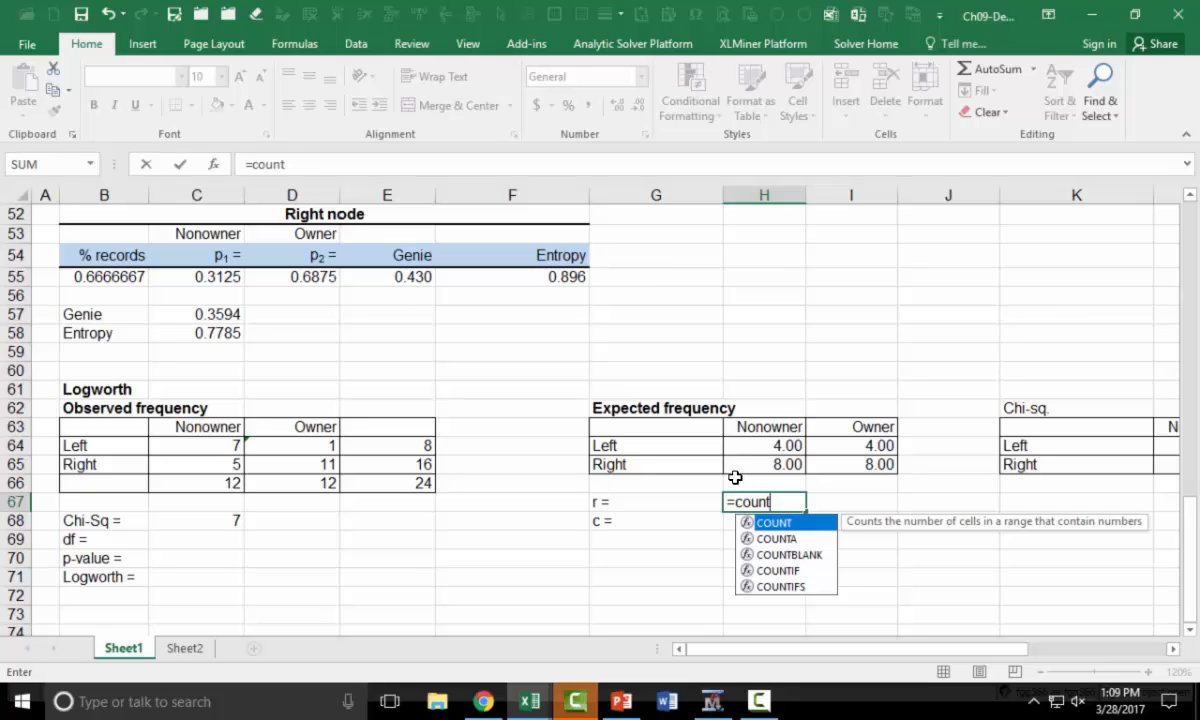
pyautogui.write('(')
pyautogui.moveTo(768, 446); pyautogui.dragTo(770, 459)
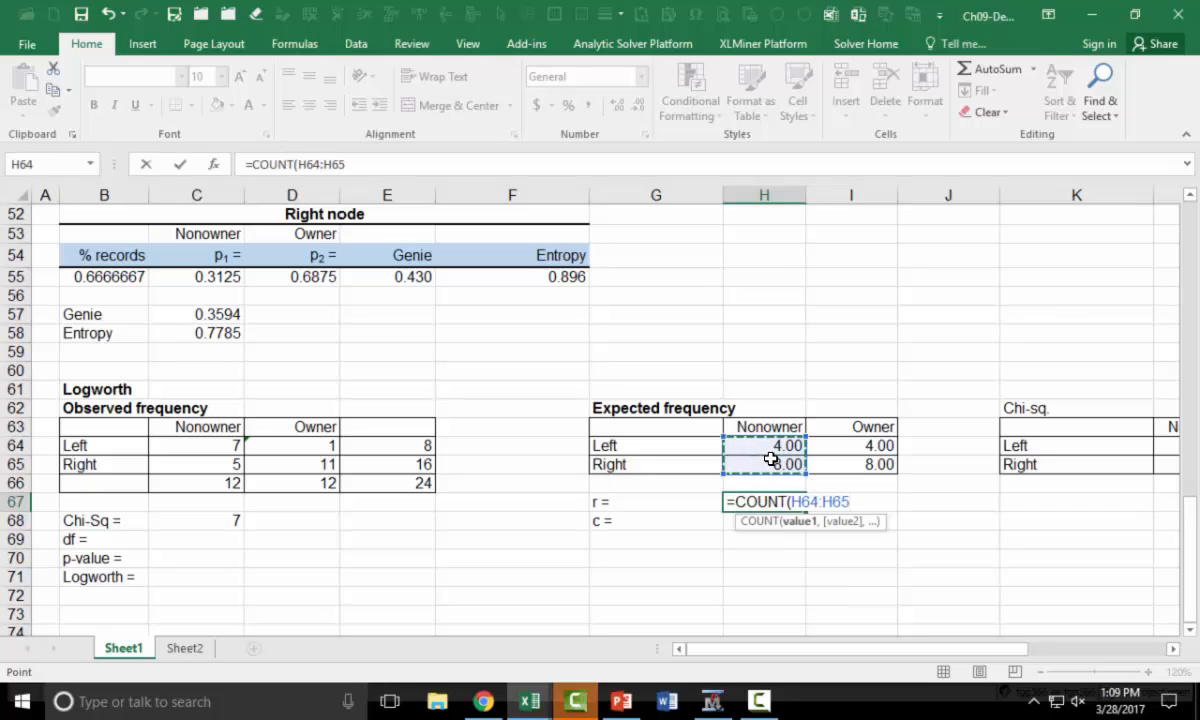
pyautogui.write(')')
pyautogui.press('Return')
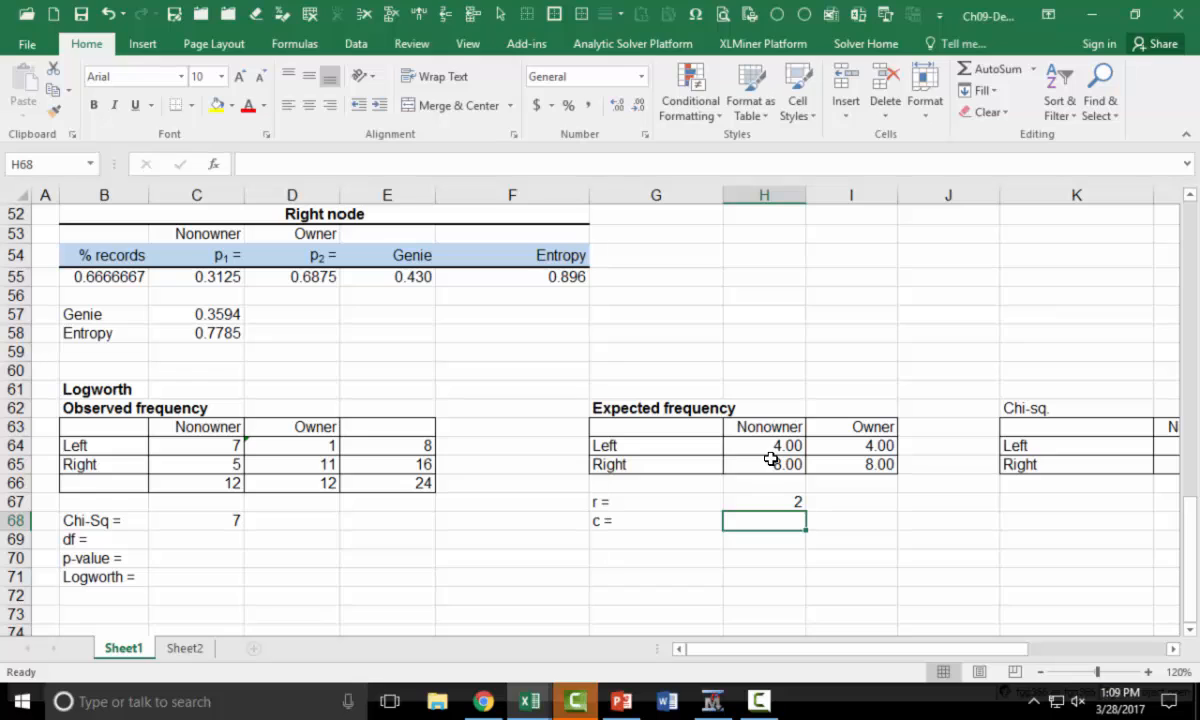
# Compute the column count c in H68 from the expected Left values with =COUNT(H64:I64)
pyautogui.write('=count')
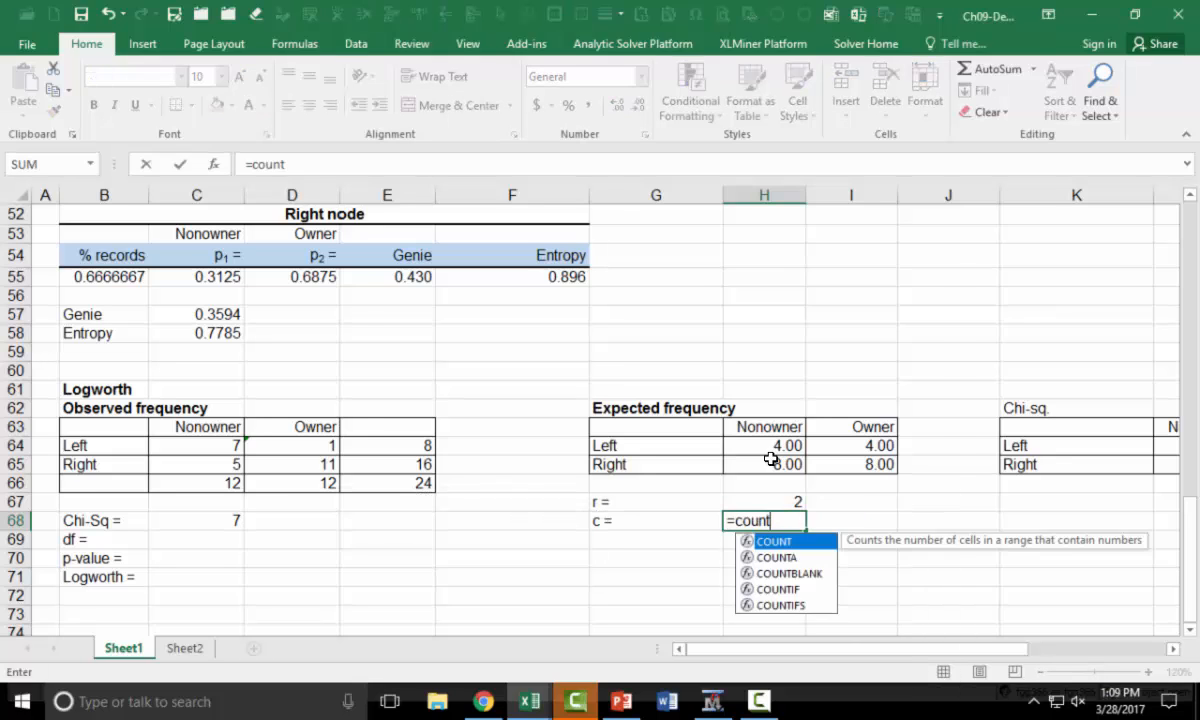
pyautogui.press('Tab')
pyautogui.moveTo(778, 446); pyautogui.dragTo(826, 449)
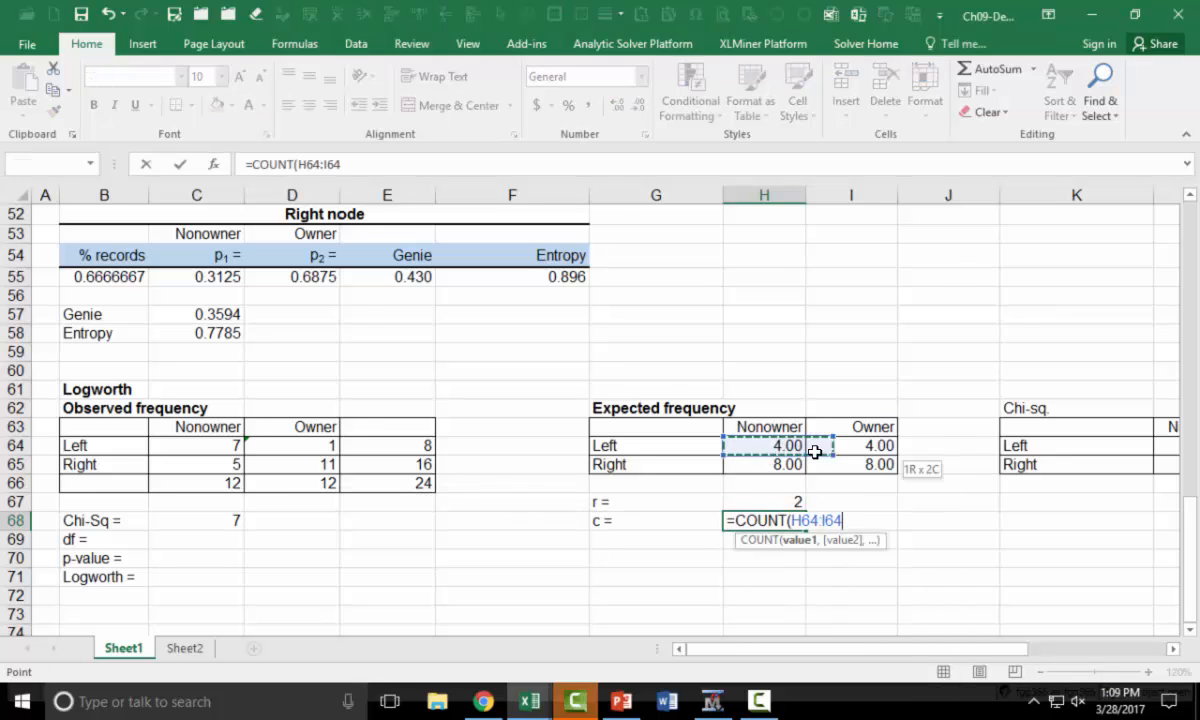
pyautogui.write(')')
pyautogui.press('Return')
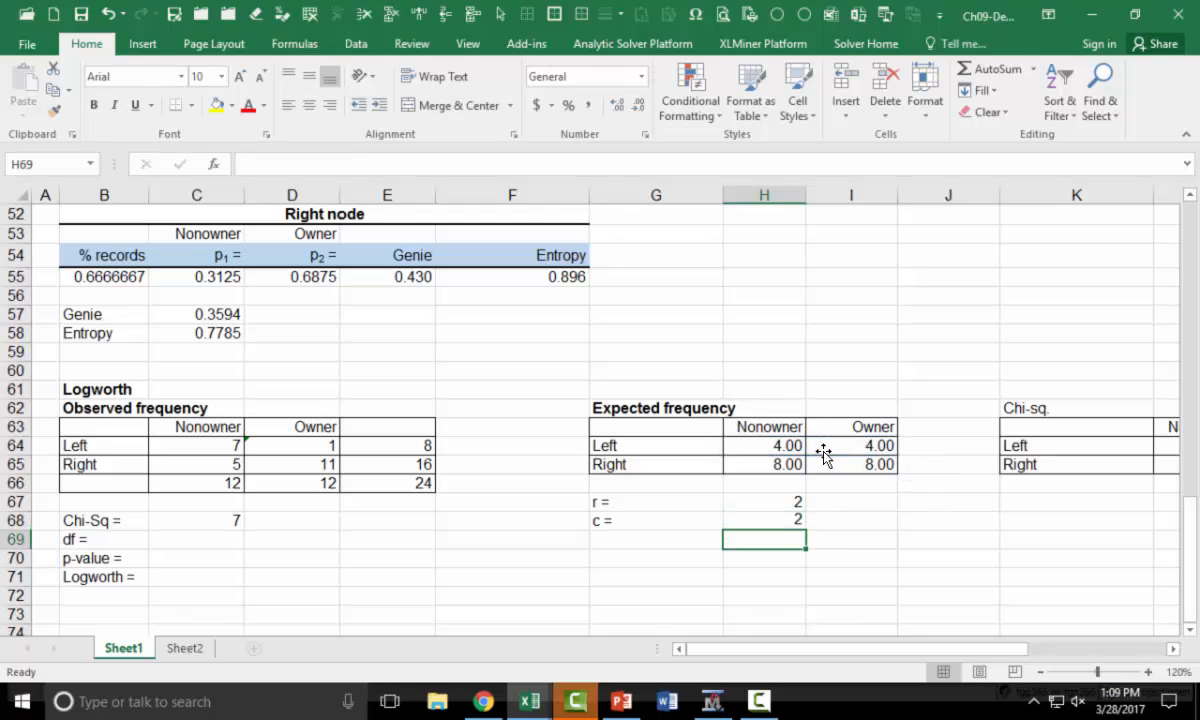
# Compute the degrees of freedom in C69 with =(H67-1)*(H68-1)
pyautogui.click(187, 540)
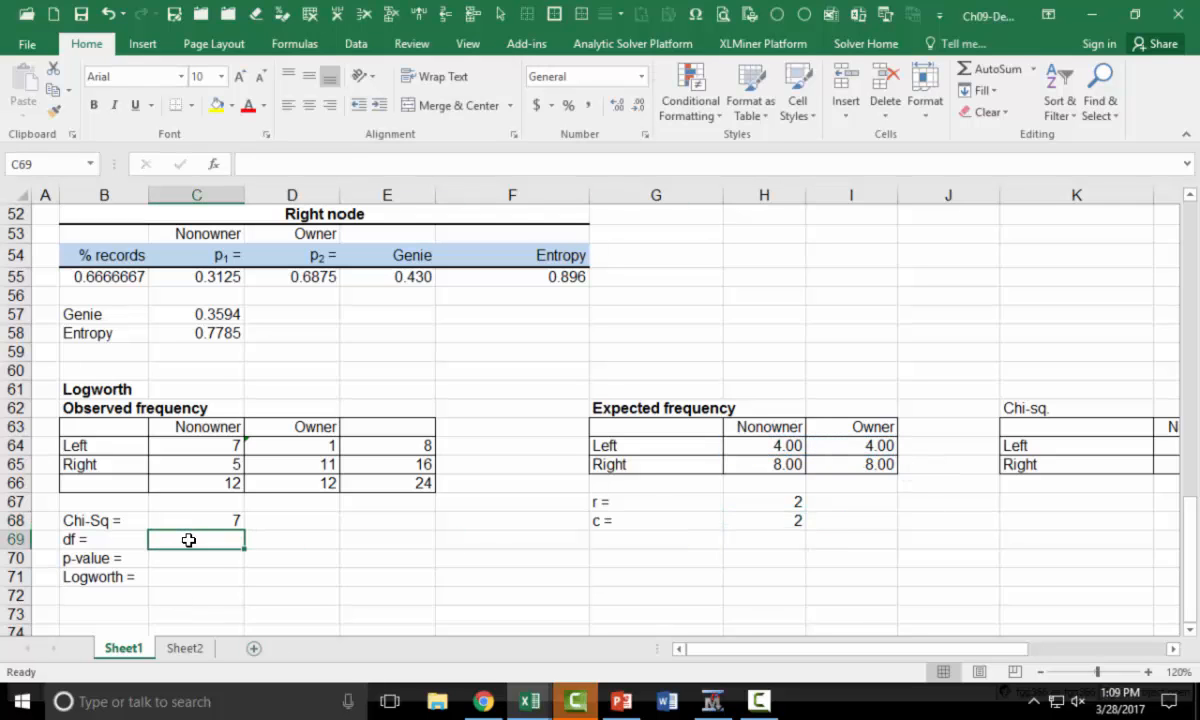
pyautogui.write('=(')
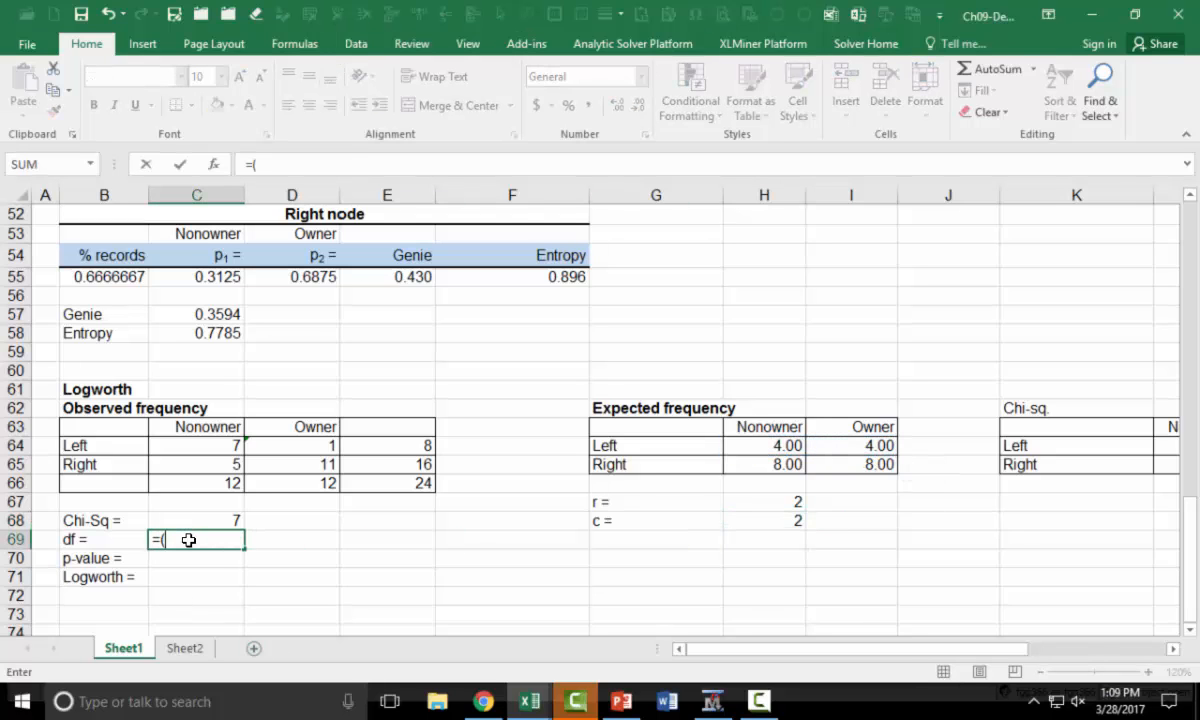
pyautogui.click(792, 500)
pyautogui.write('-1)(')
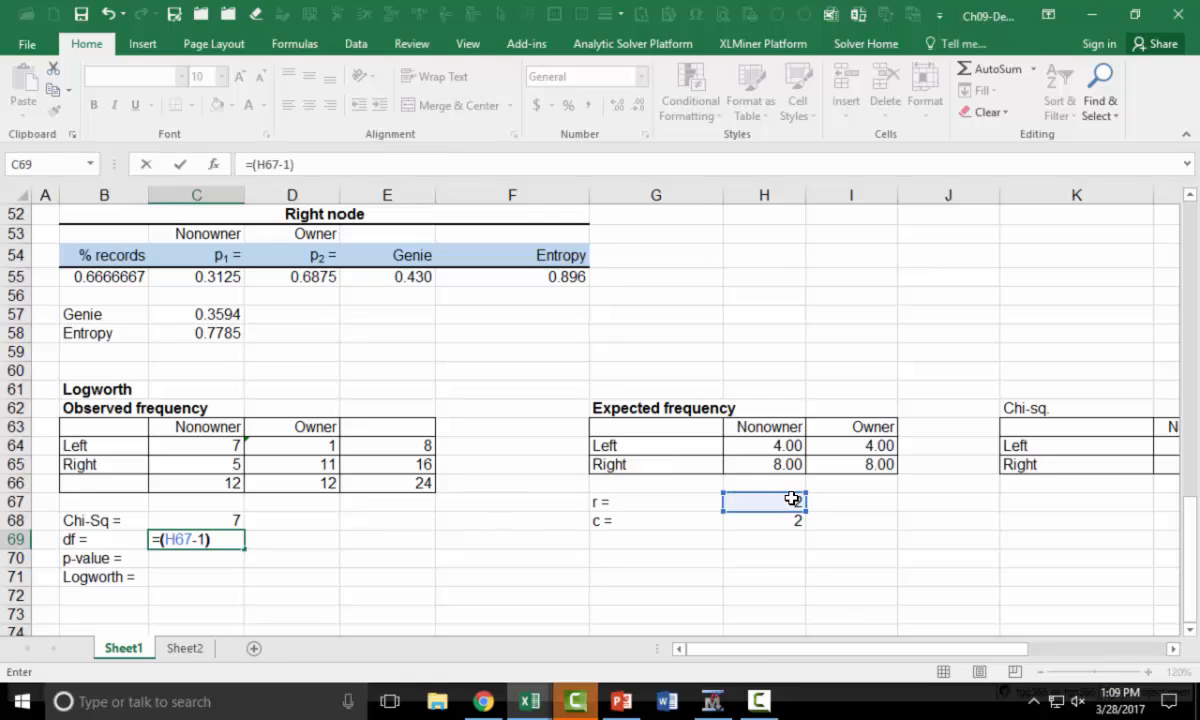
pyautogui.write('*(')
pyautogui.click(788, 521)
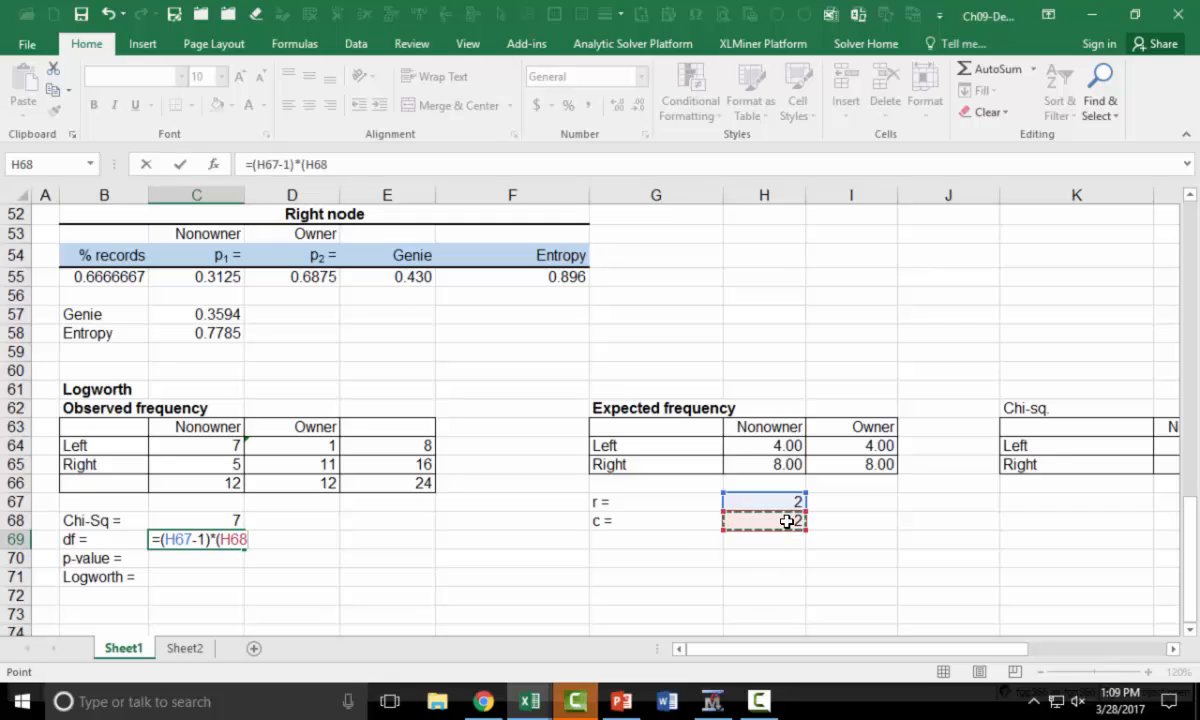
pyautogui.write('-1)')
pyautogui.press('Return')
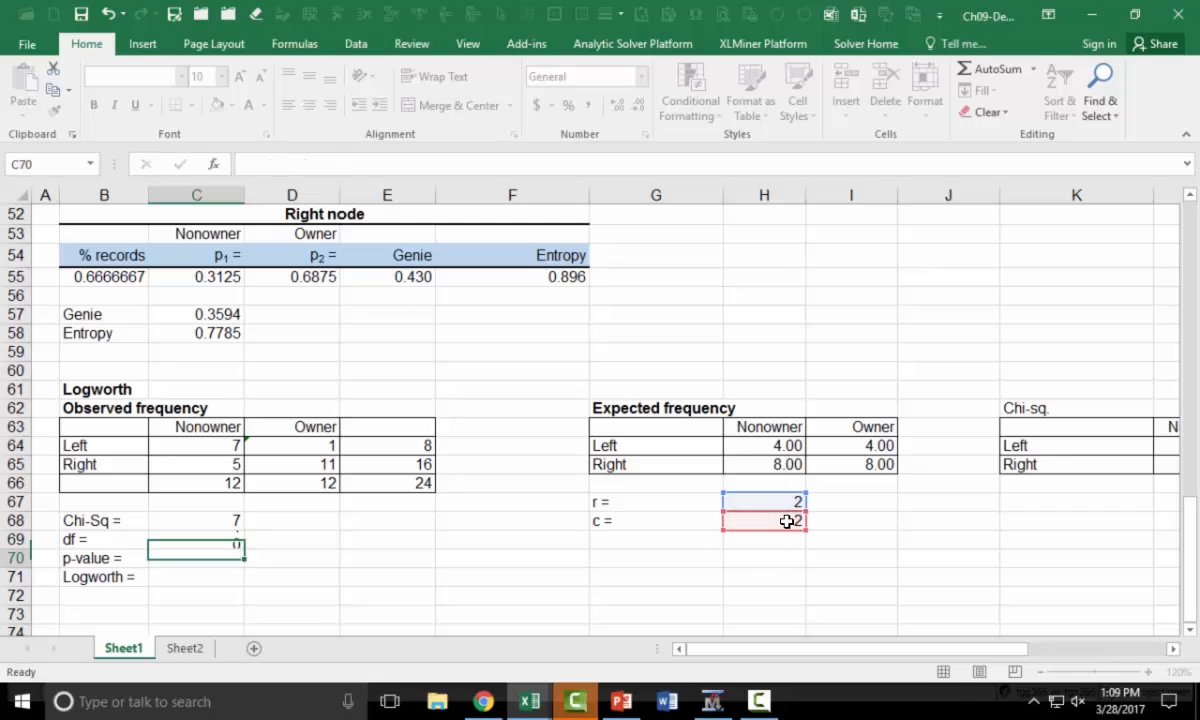
# Compute the right-tailed chi-square p-value in C70 with =CHISQ.DIST.RT(C68,C69)
pyautogui.write('=chi')
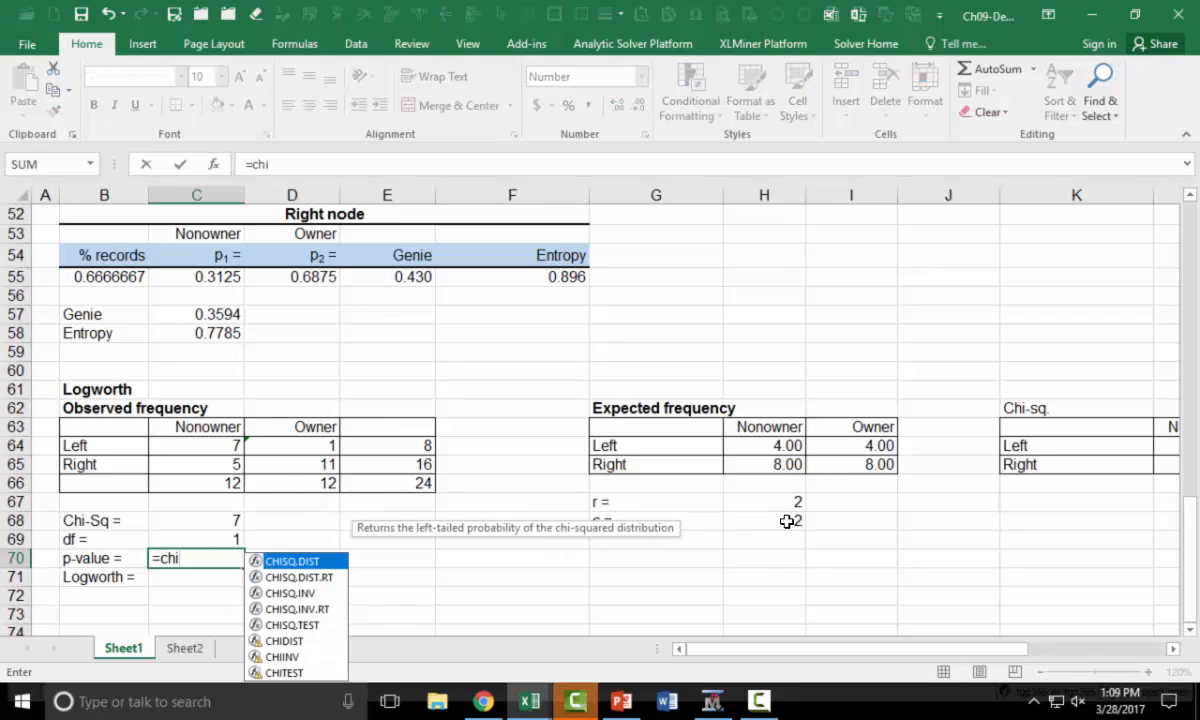
pyautogui.press('Down')
pyautogui.press('Tab')
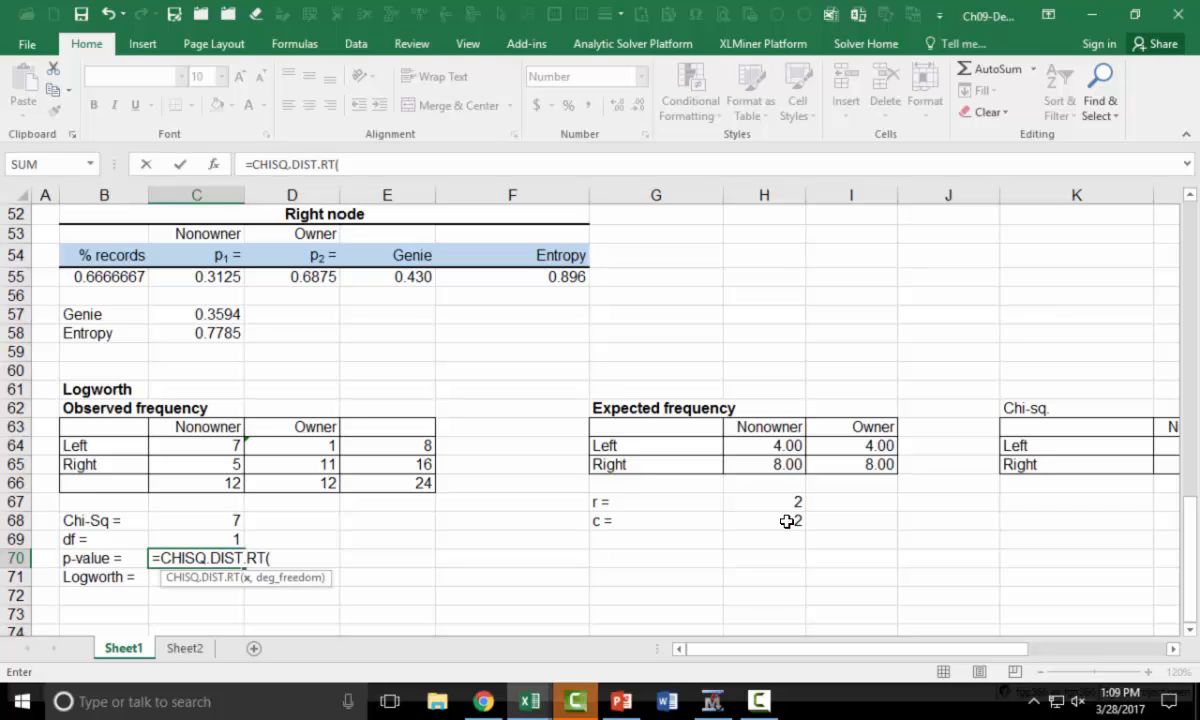
pyautogui.press('Up')
pyautogui.press('Up')
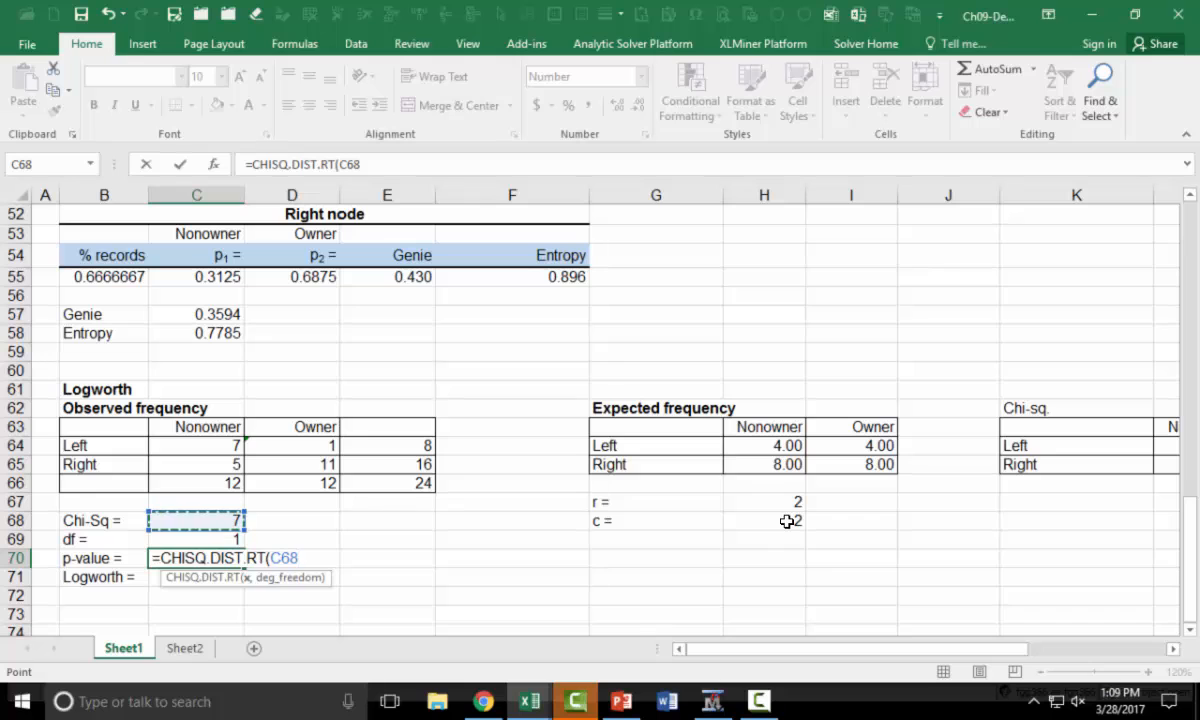
pyautogui.write(',')
pyautogui.press('Up')
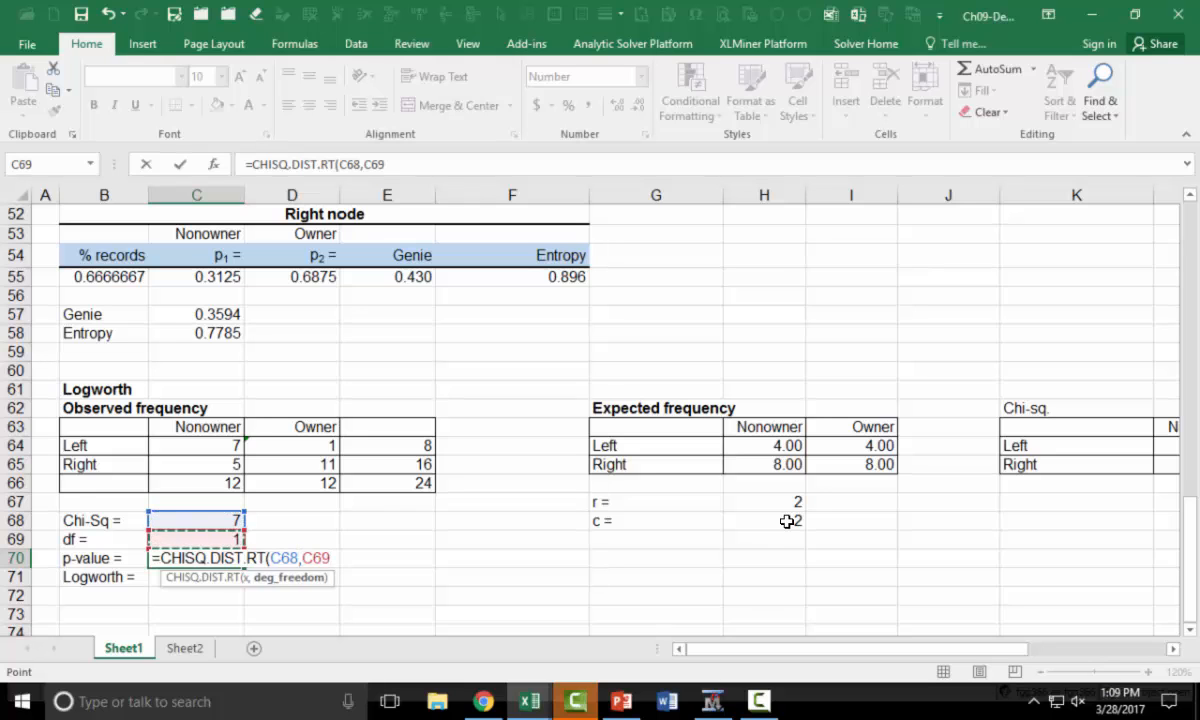
pyautogui.write(')')
pyautogui.scroll(-1, 501, 527)
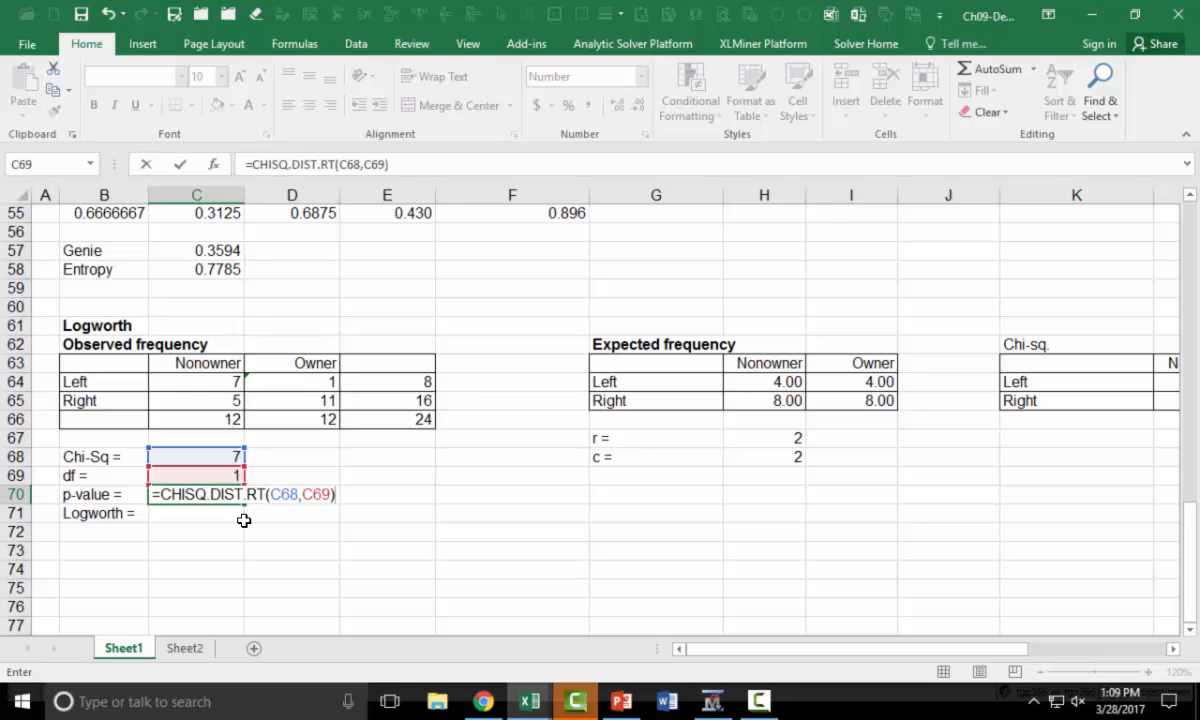
pyautogui.press('Return')
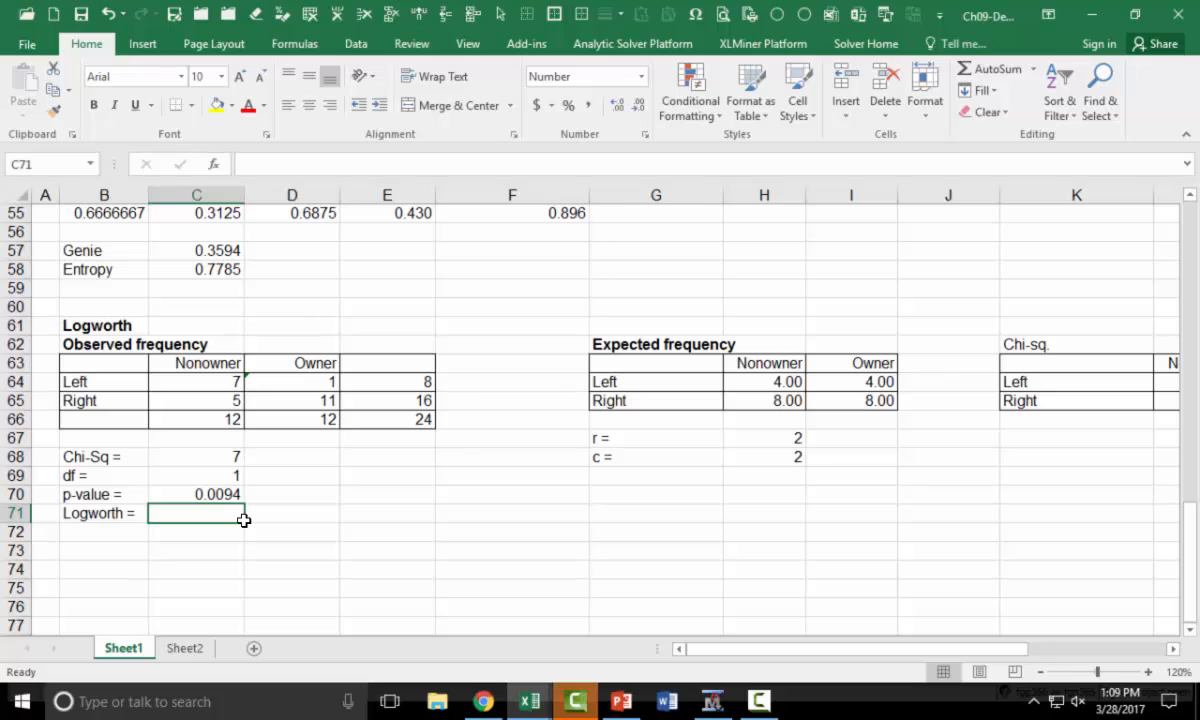
# Compute the Logworth in C71 as the negative base-10 logarithm of the p-value, =-LOG(C70,10)
pyautogui.write('=-log(')
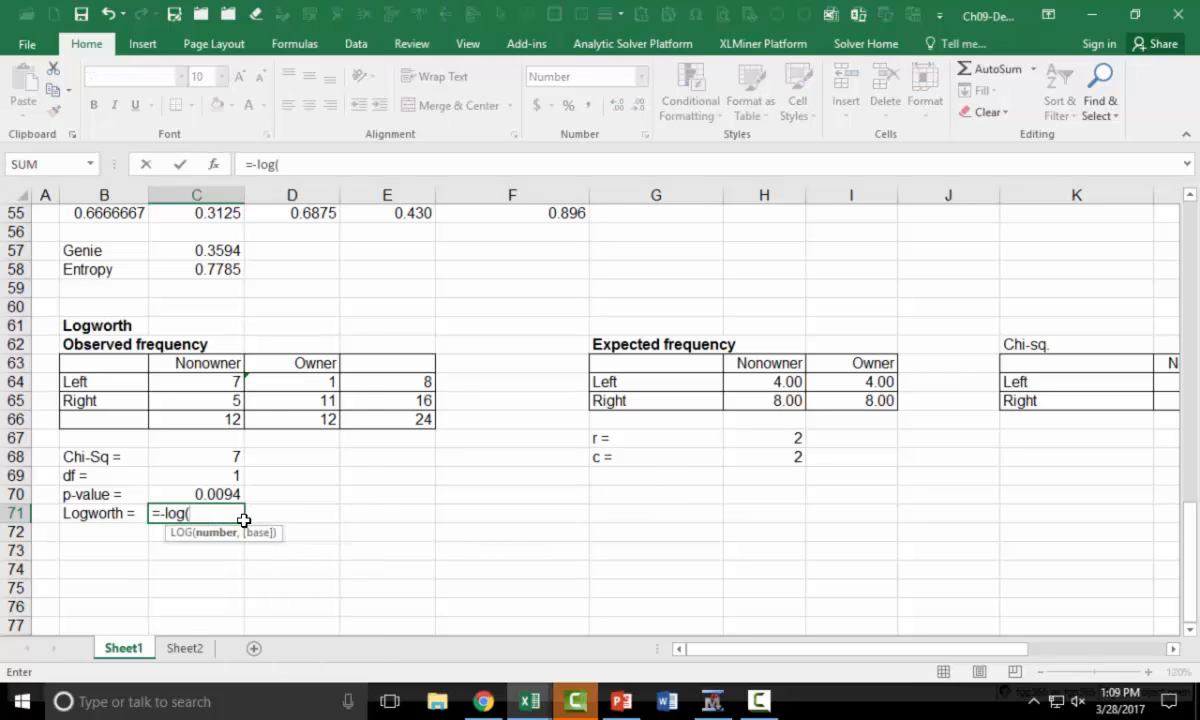
pyautogui.press('Up')
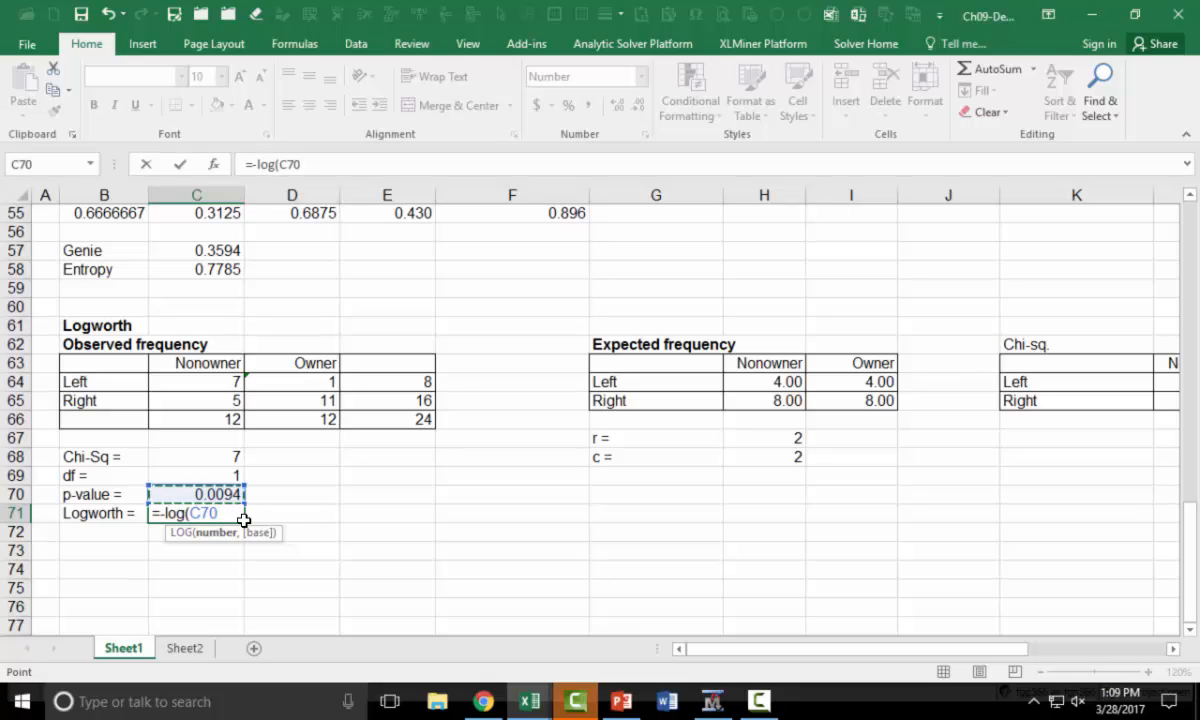
pyautogui.write(',10)')
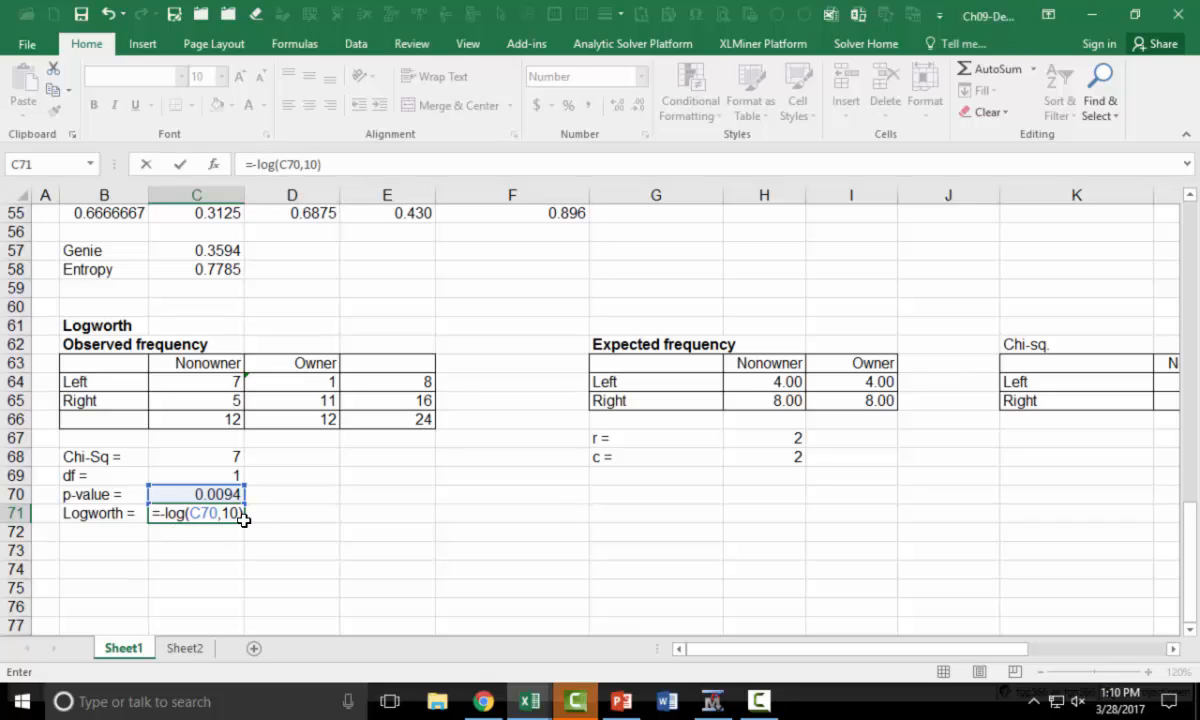
pyautogui.press('Return')
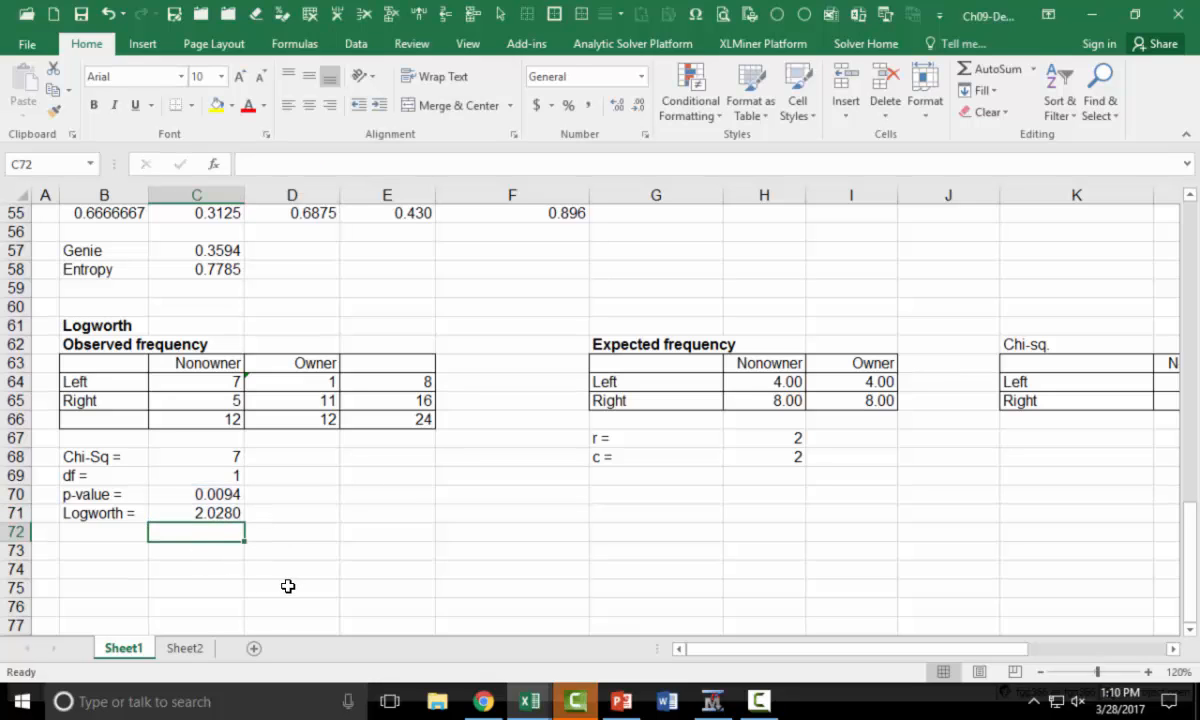